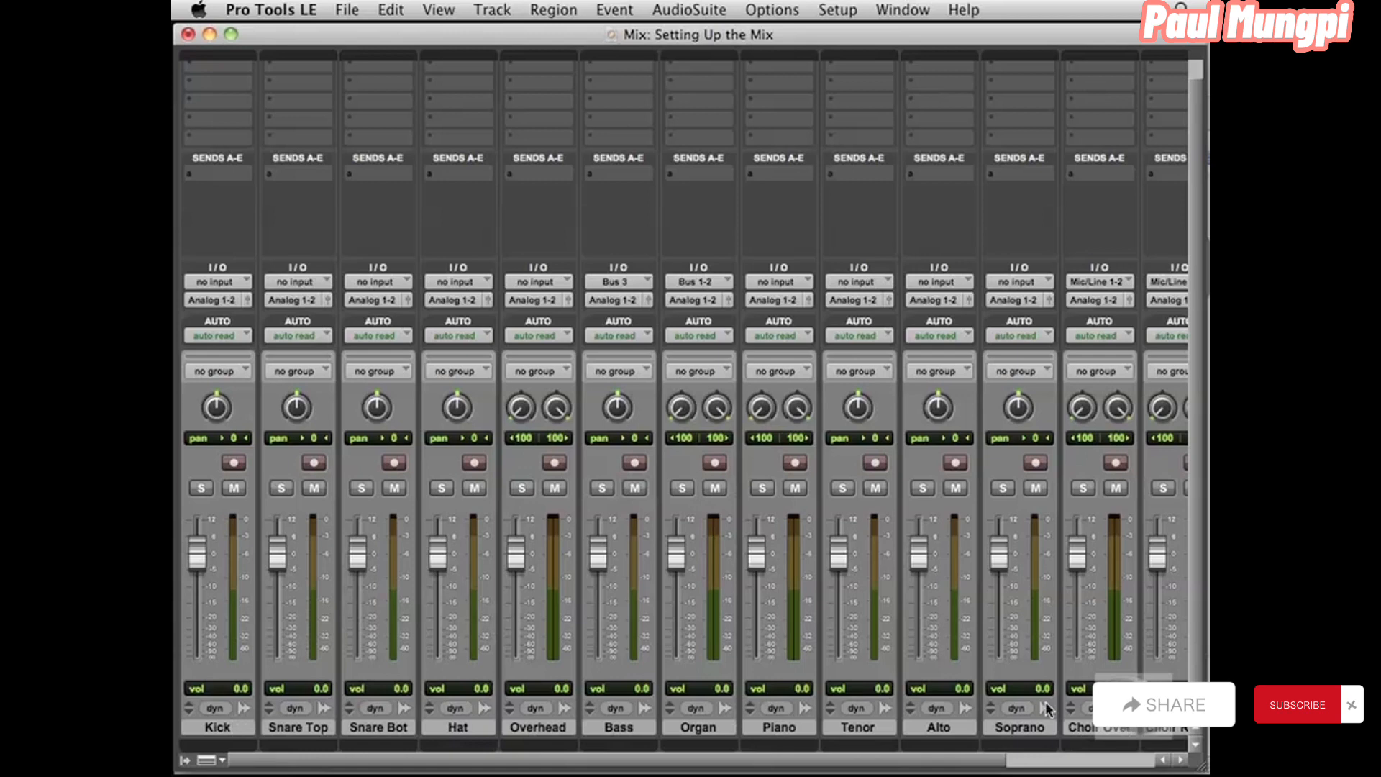
Step: Reorder the drum tracks in the mixer so Overhead comes first and Kick sits directly before Bass
key("space")
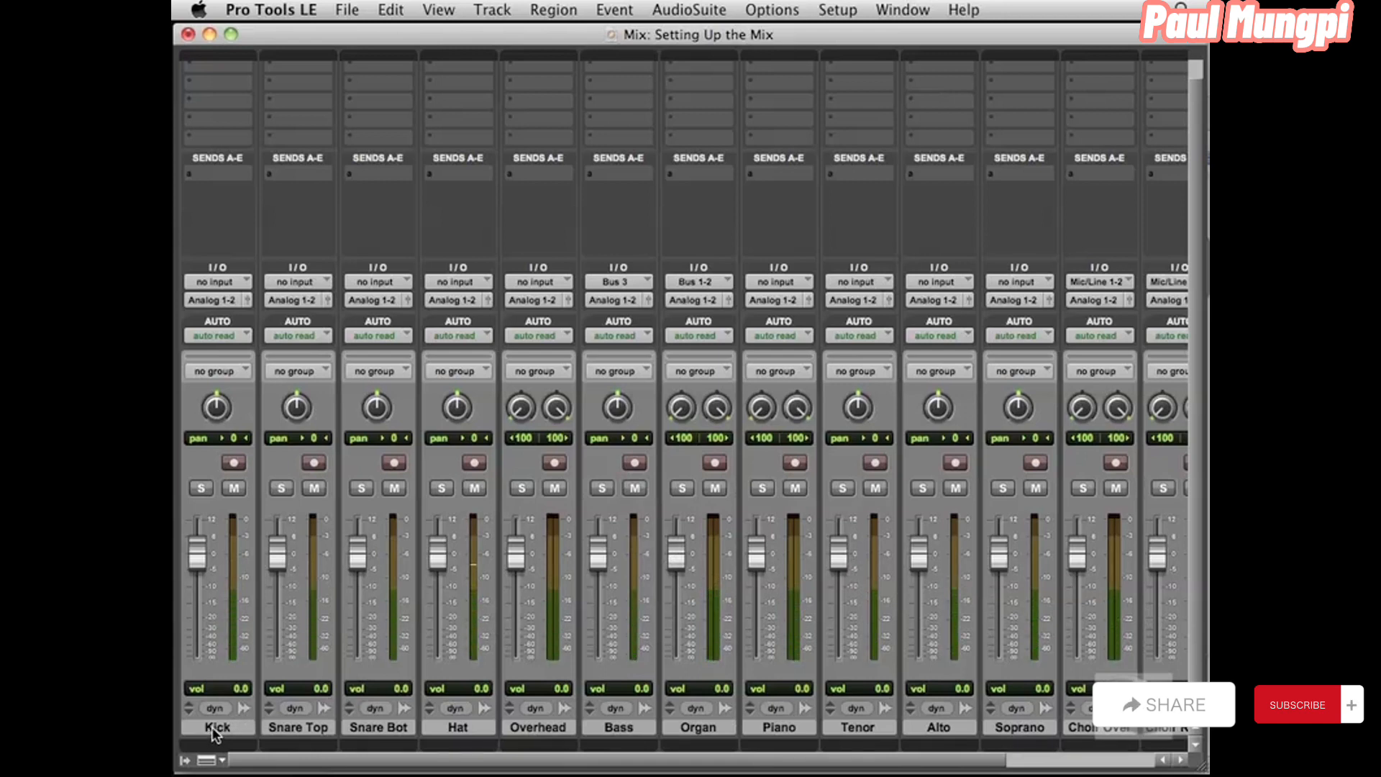
left_click_drag(212, 727, 575, 731)
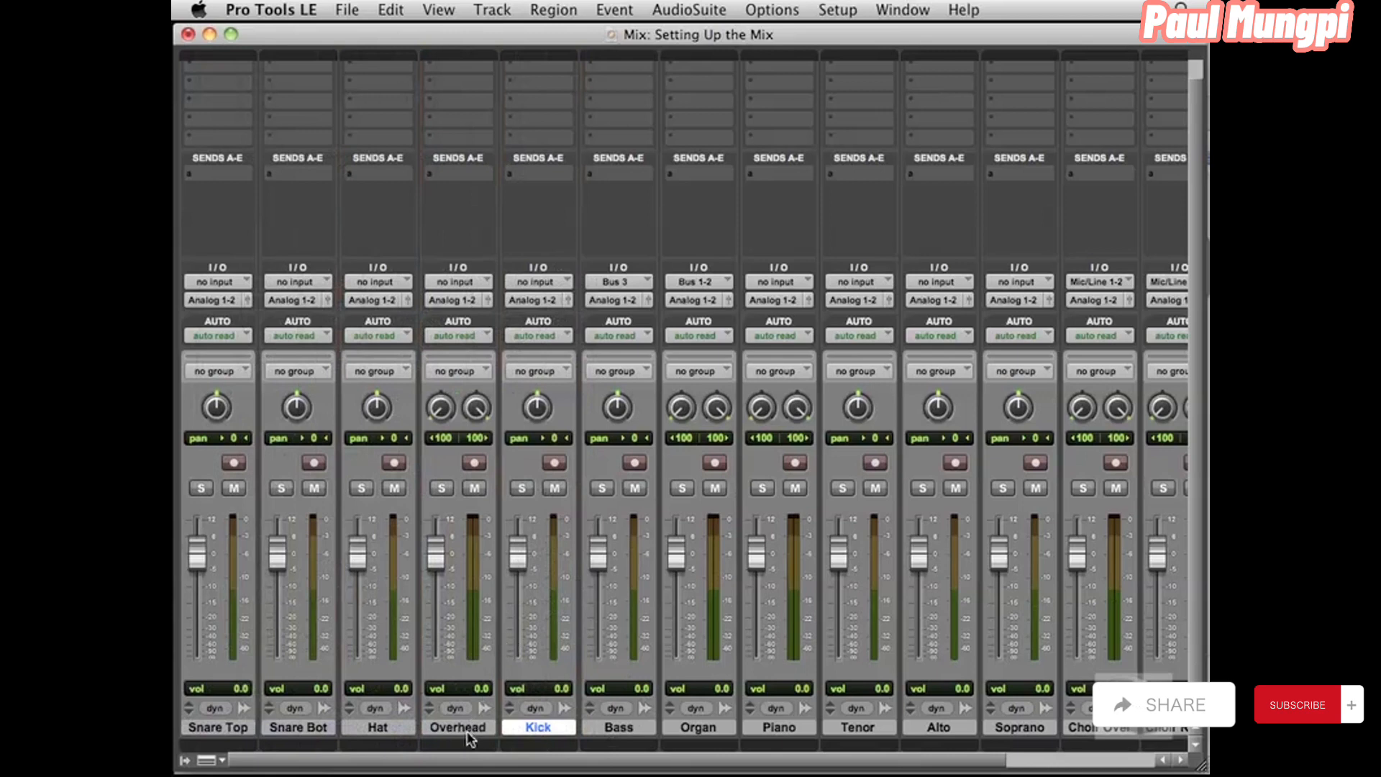
left_click_drag(461, 729, 196, 717)
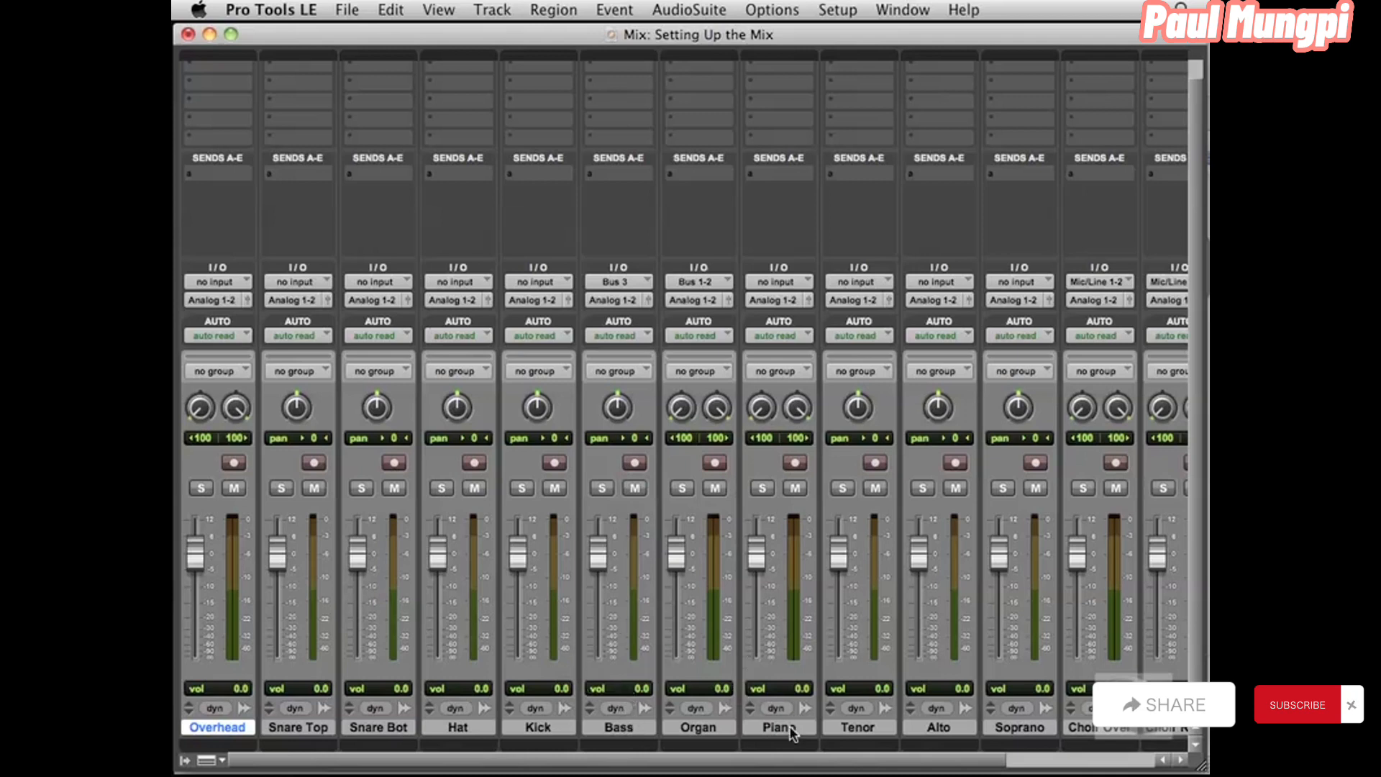
Step: Move the Piano track directly before Organ and the Elec Gtr track directly after Organ
left_click_drag(779, 727, 687, 727)
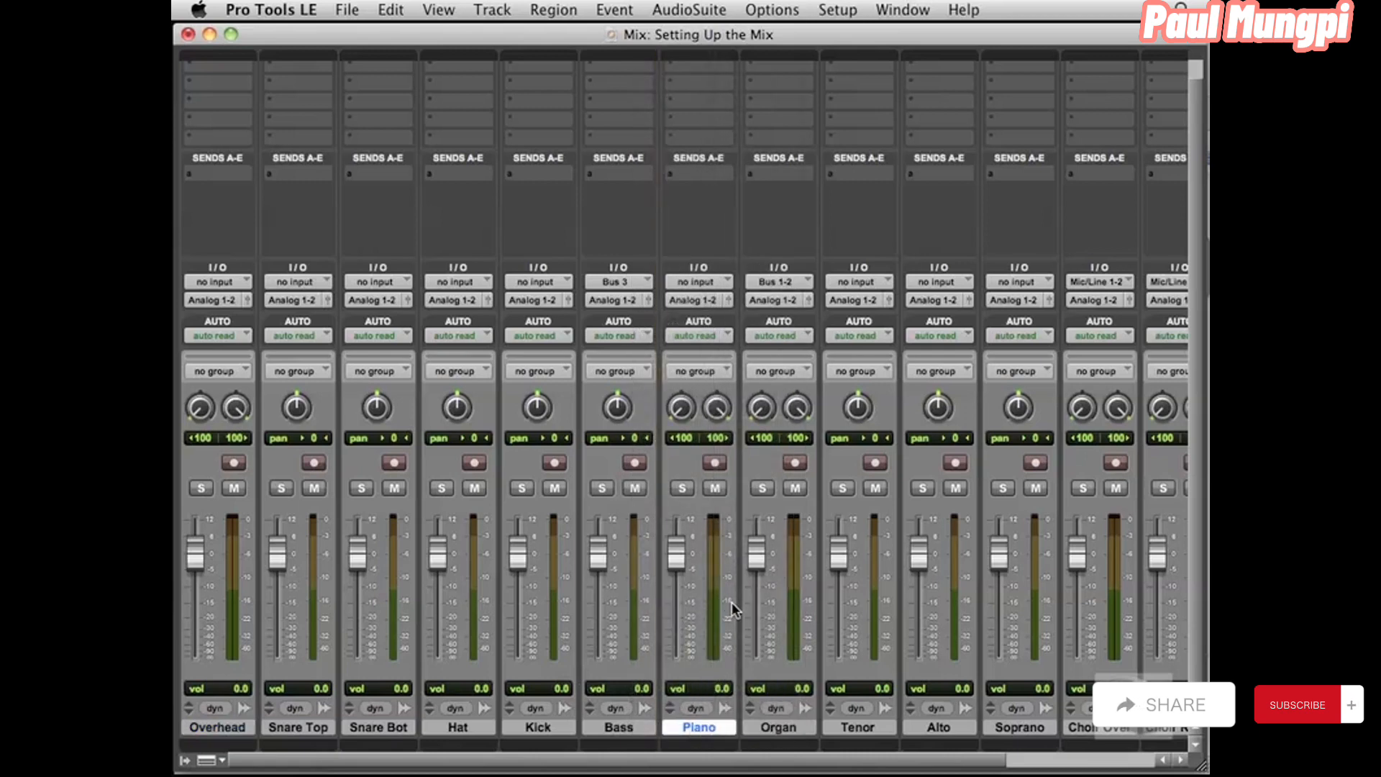
scroll(784, 604, "right", 2)
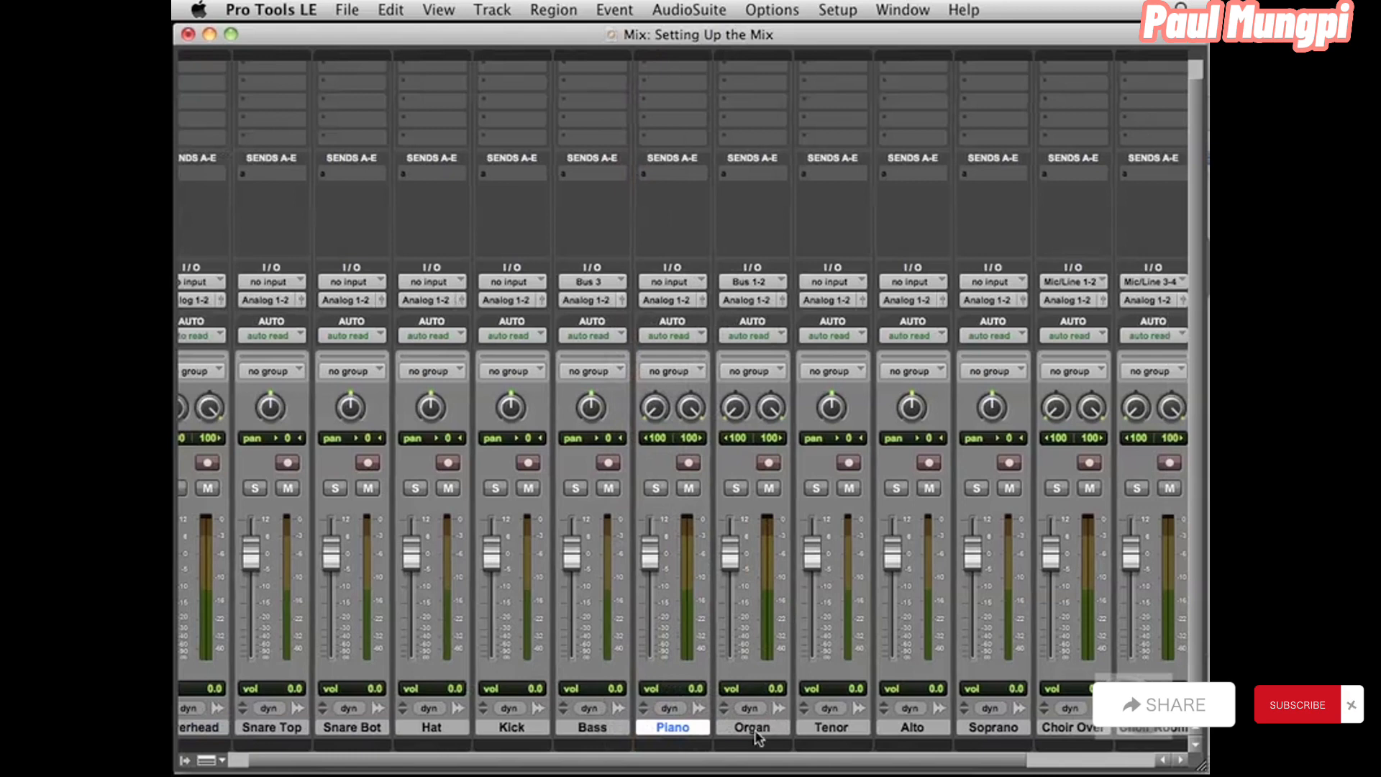
scroll(806, 682, "right", 4)
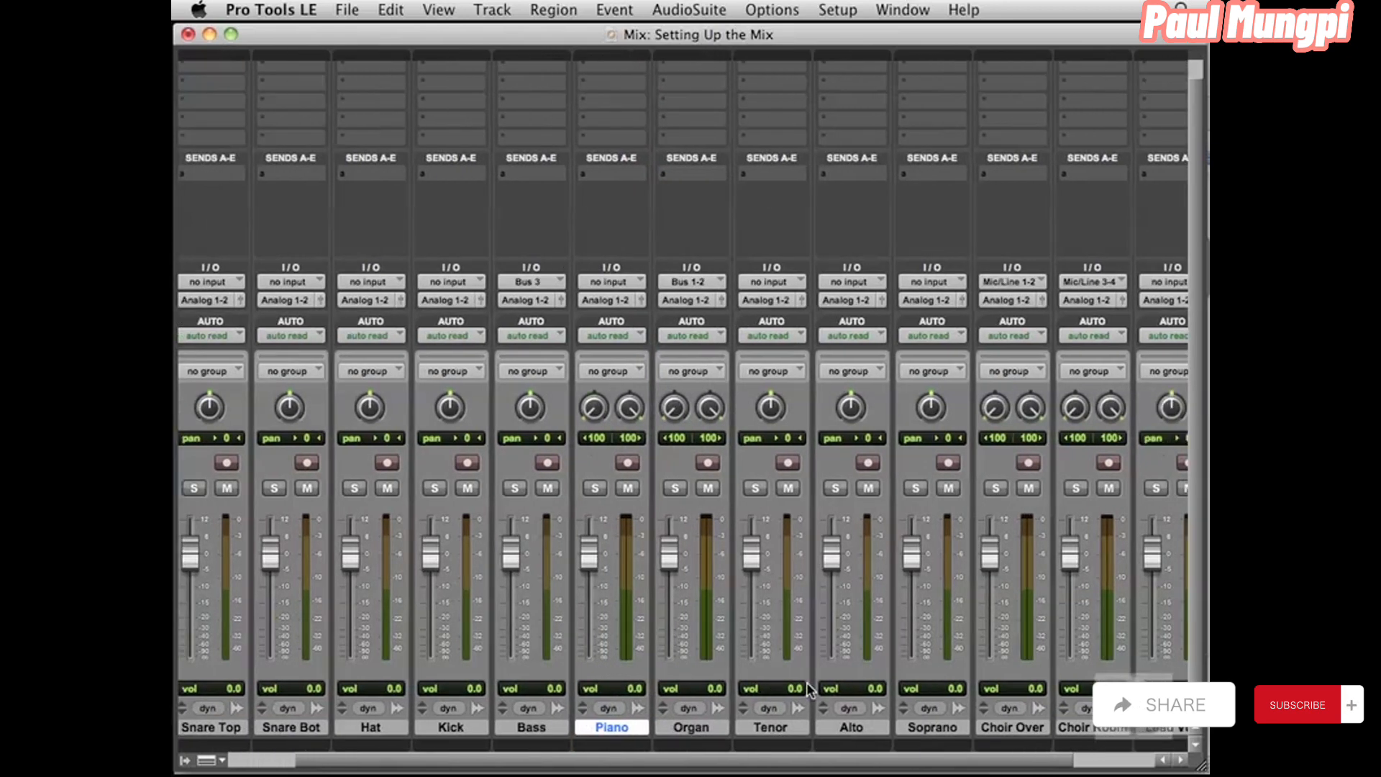
scroll(807, 682, "right", 5)
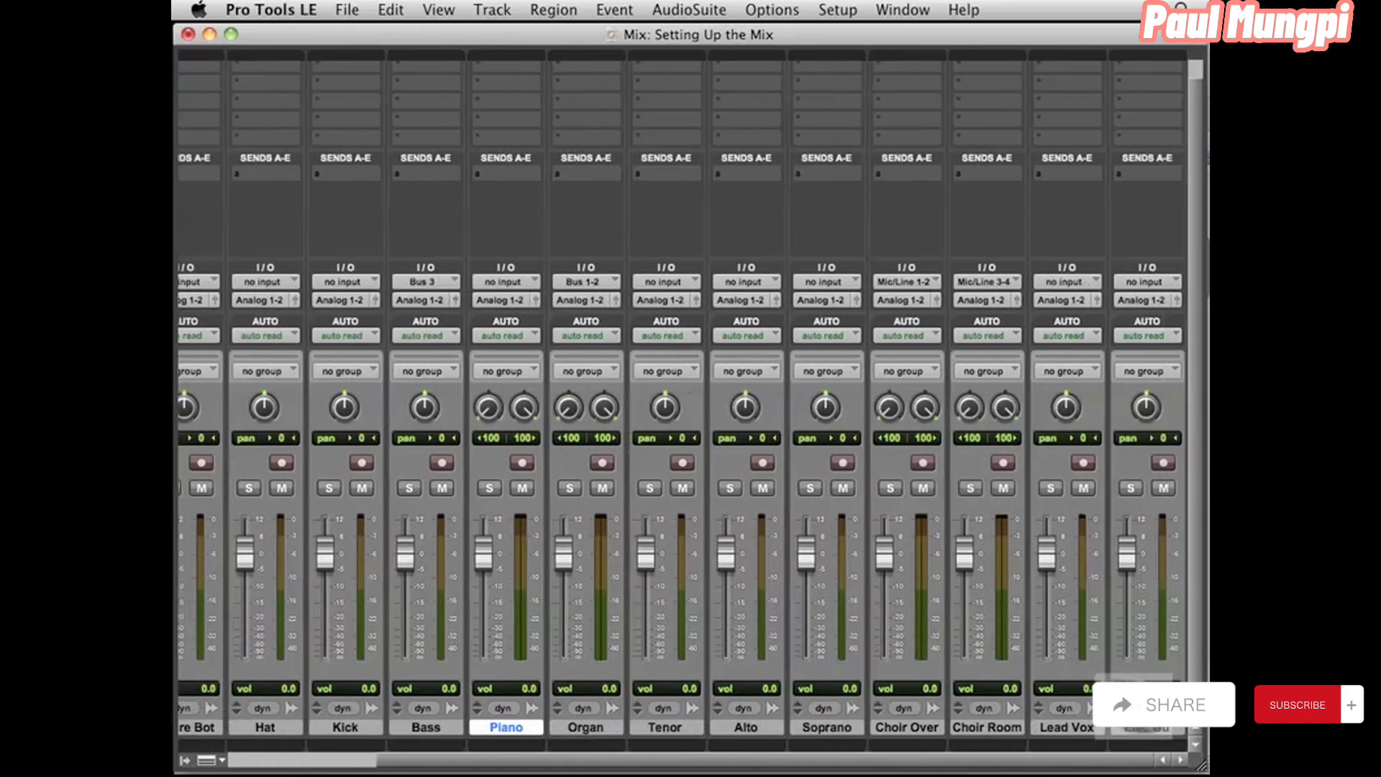
left_click_drag(1148, 726, 642, 712)
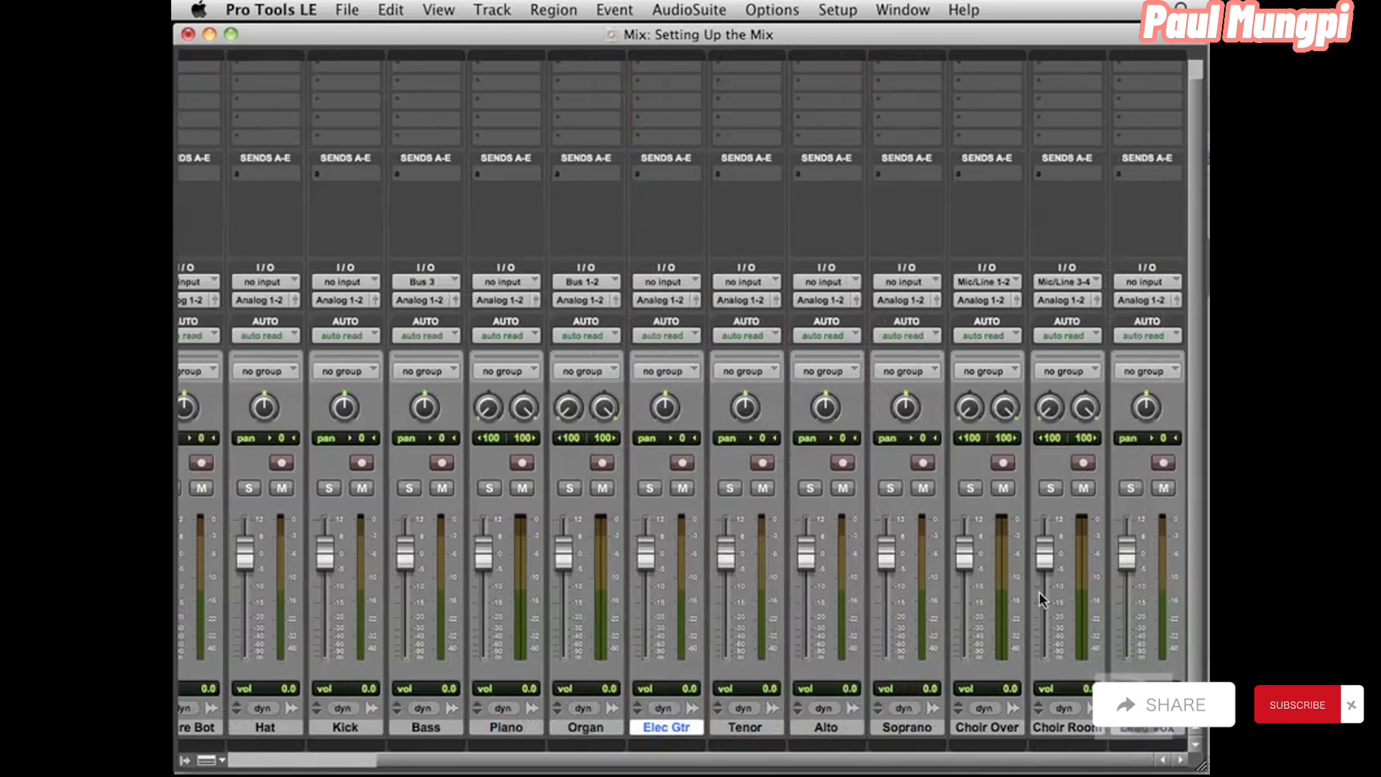
Step: Place Lead Vox directly after Elec Gtr, followed by Choir Over and Choir Room ahead of Tenor
left_click_drag(1146, 727, 721, 724)
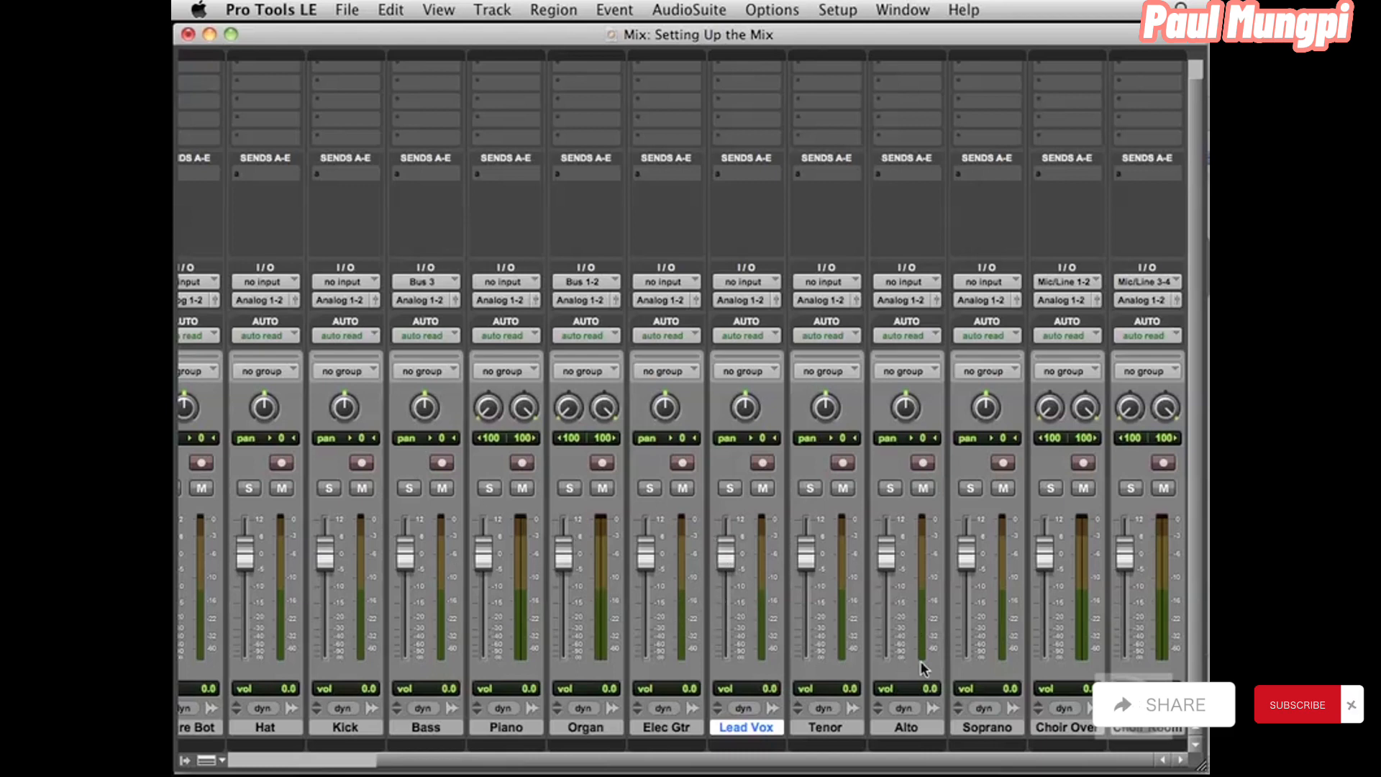
left_click(1069, 728)
left_click_drag(1068, 728, 825, 725)
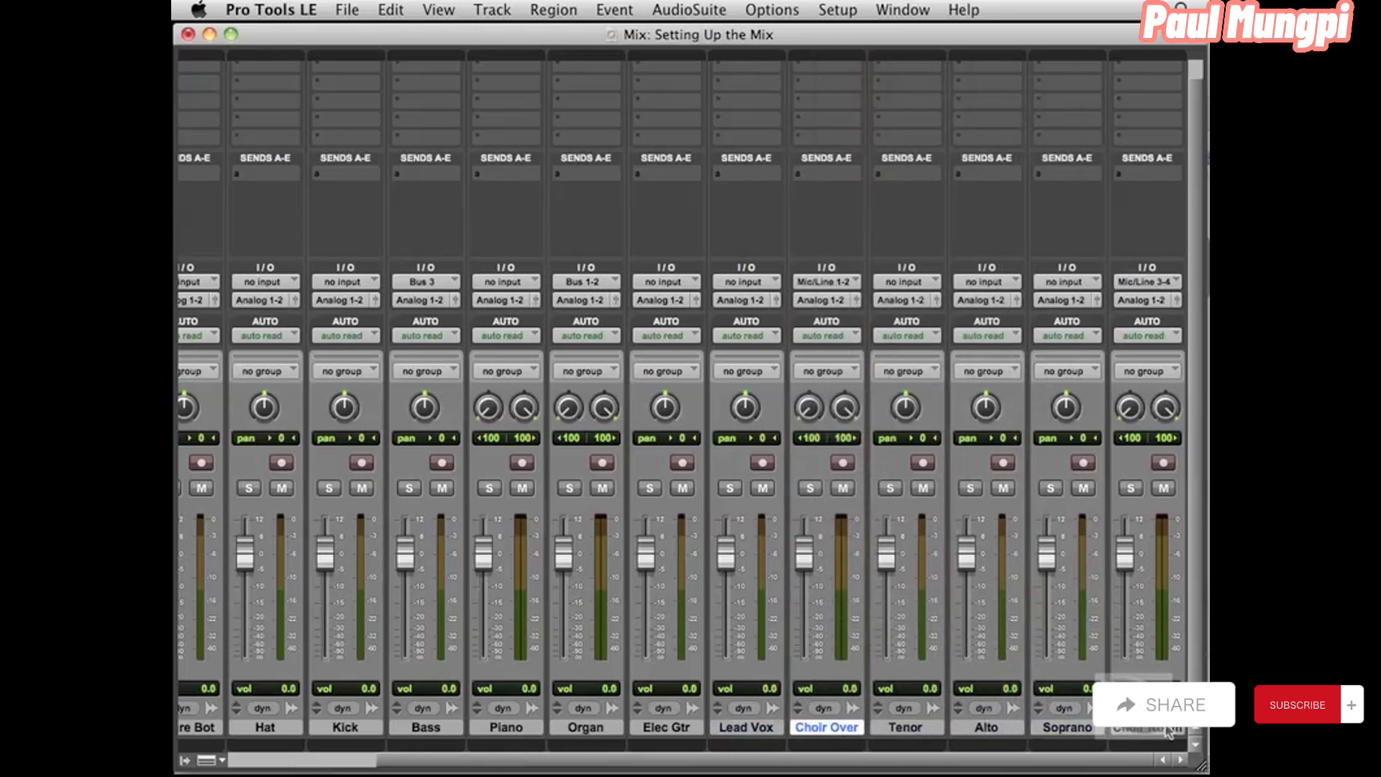
left_click_drag(1151, 728, 888, 726)
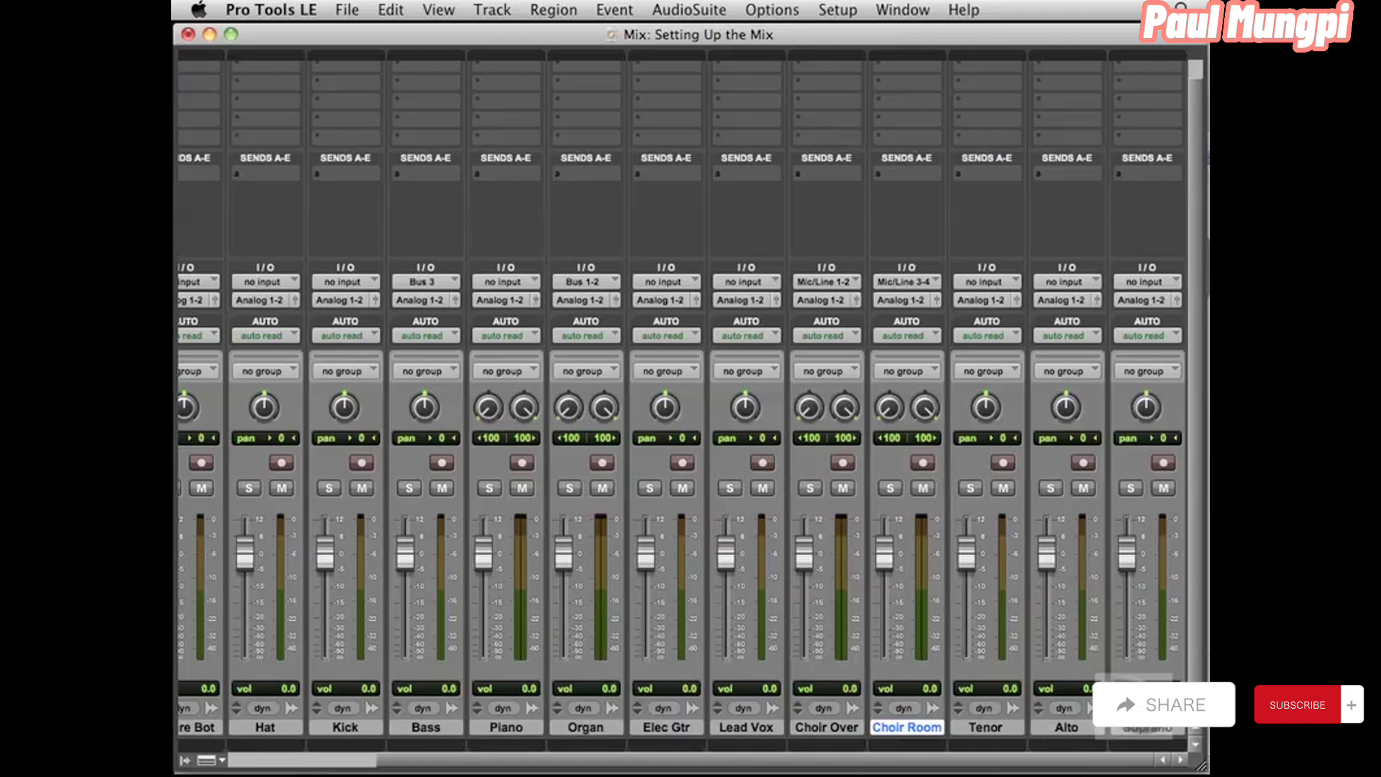
Step: Switch to the Edit window and review the default track and region color coding in the Display preferences
scroll(999, 658, "left", 3)
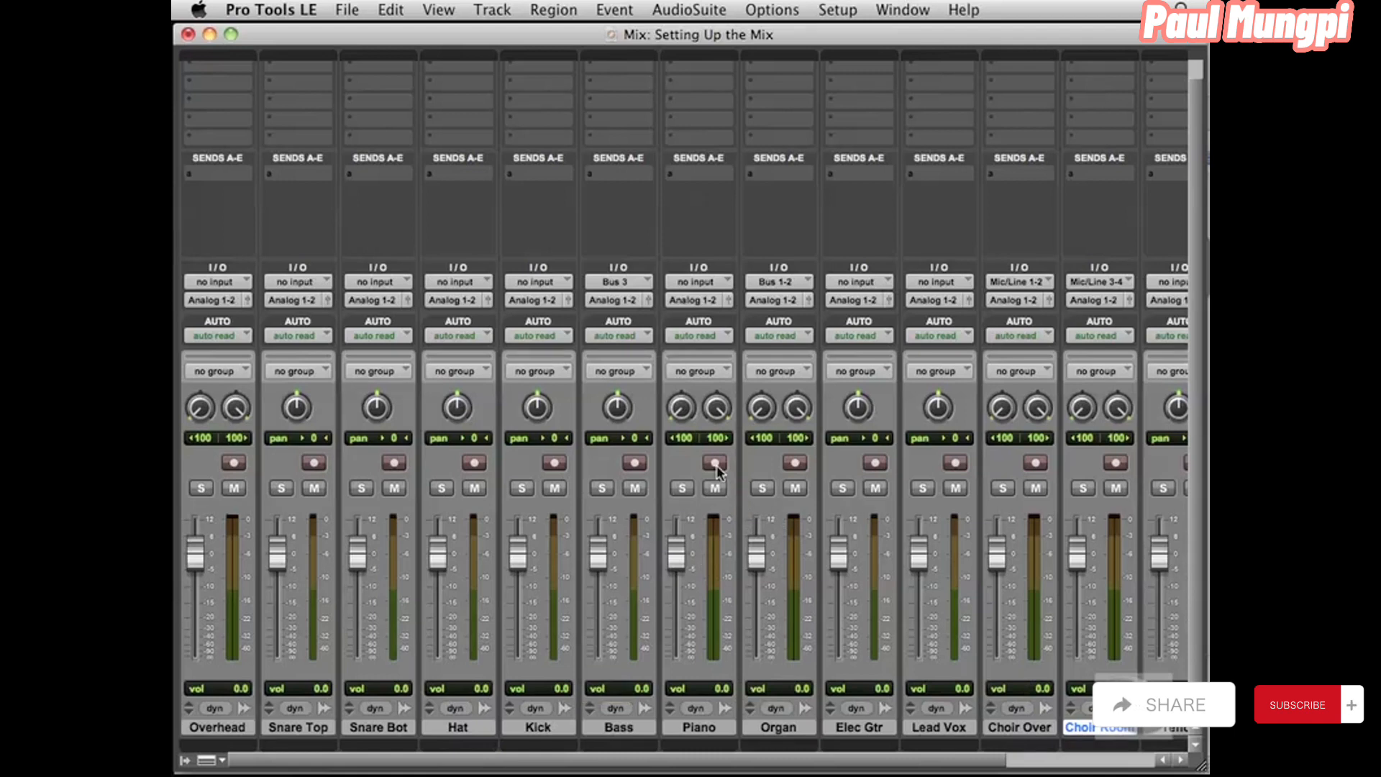
key("super+equal")
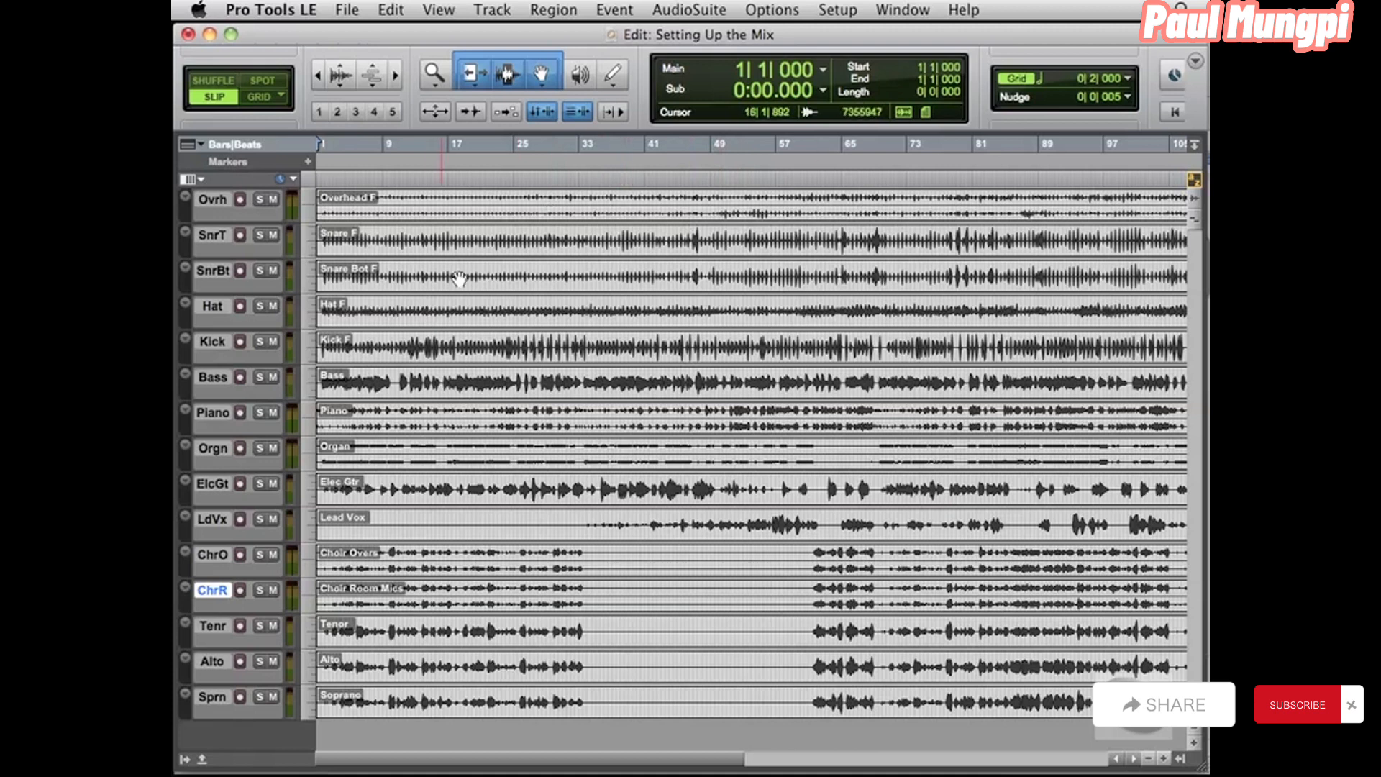
left_click(839, 14)
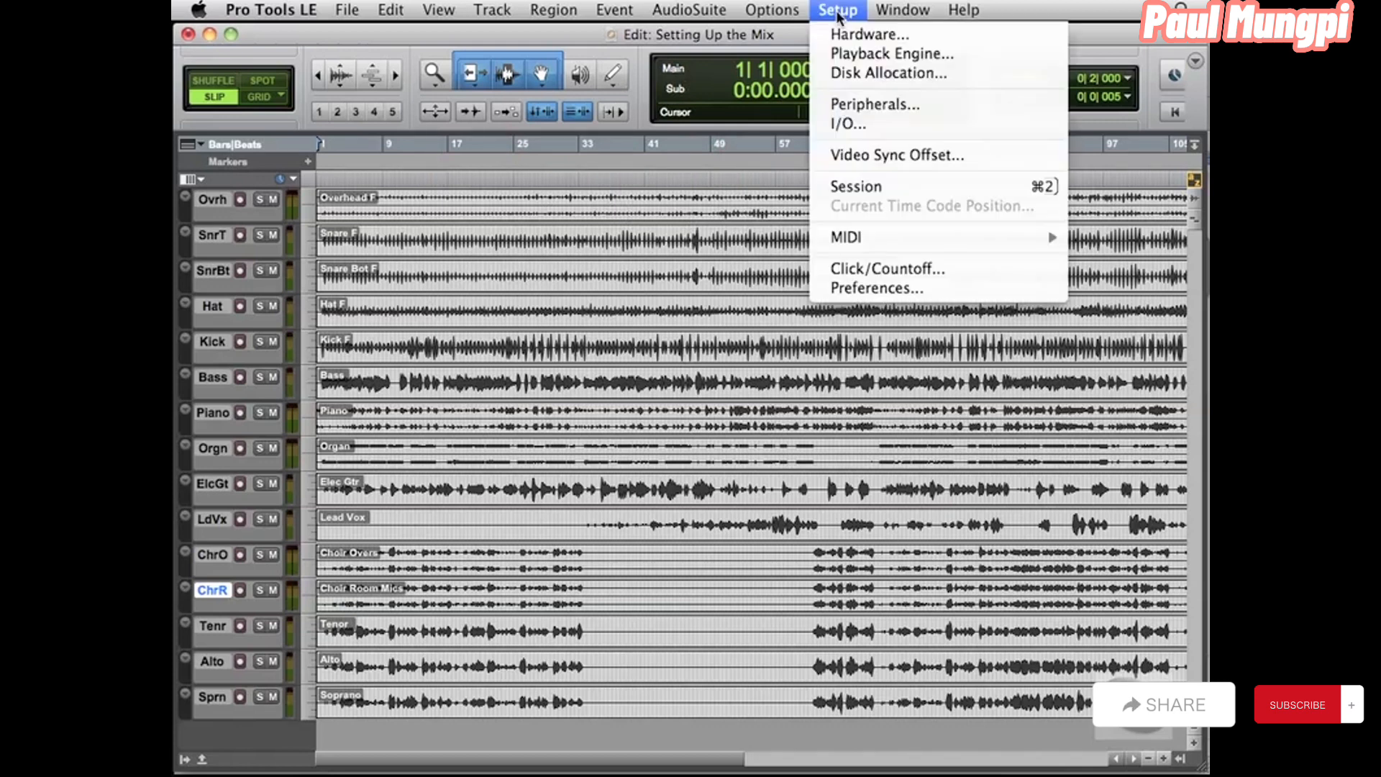
left_click(885, 289)
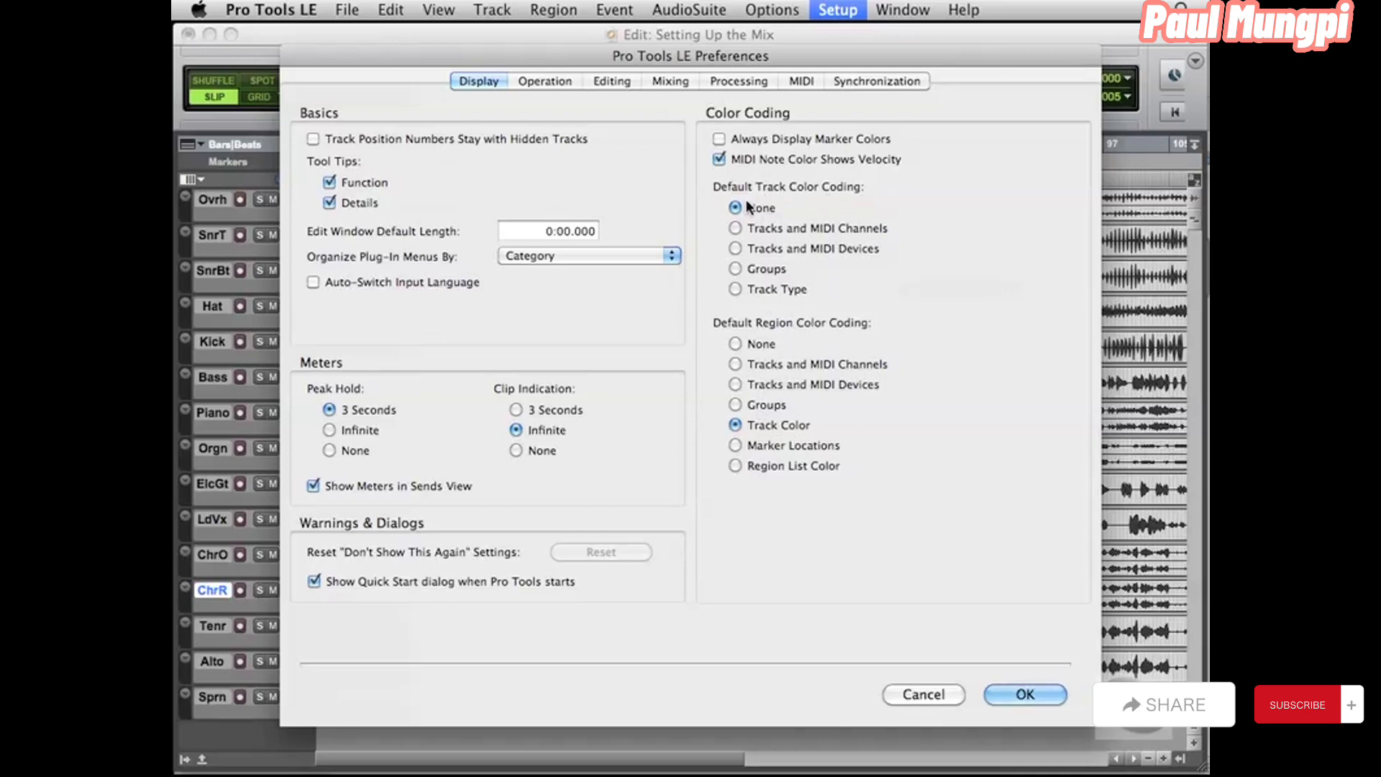
left_click(1027, 694)
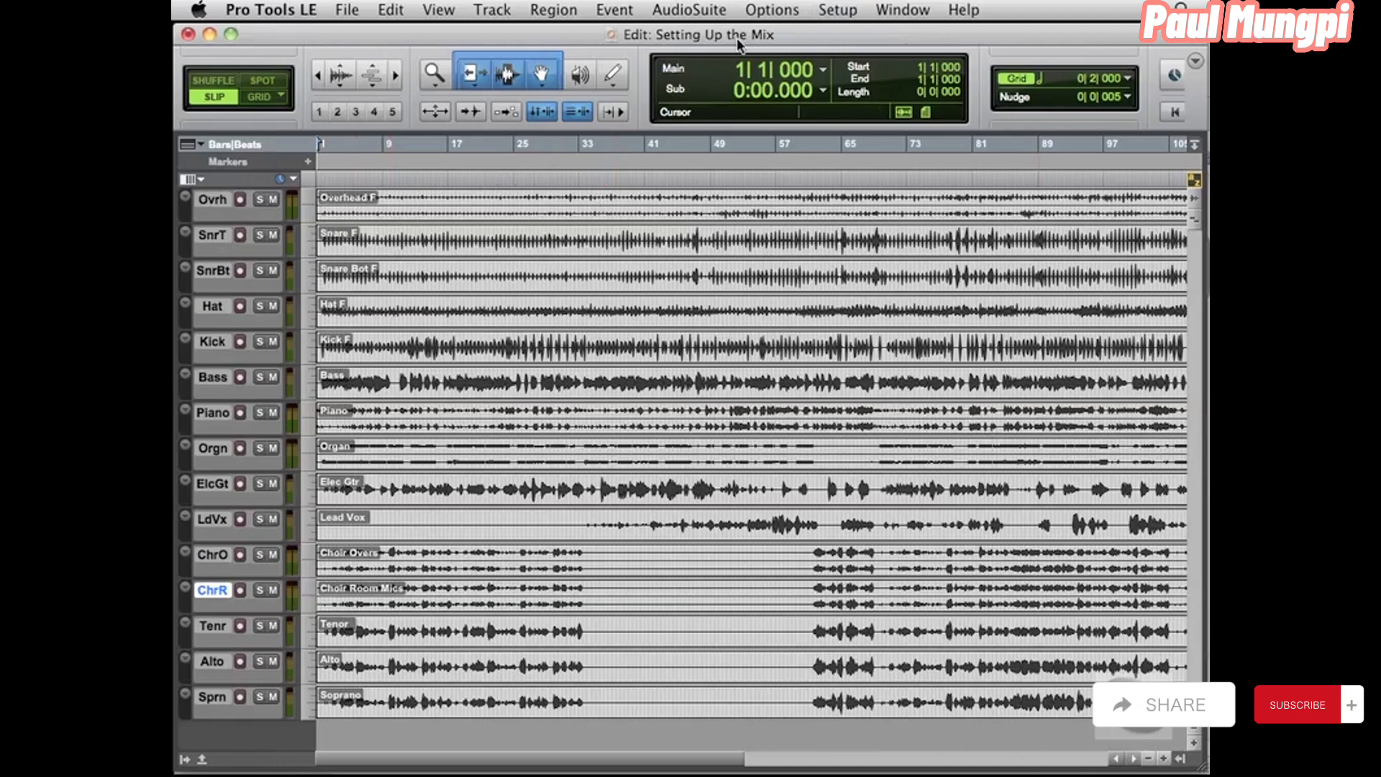
Step: Open the Color Palette and color the five drum tracks from Overhead to Kick red
left_click(889, 10)
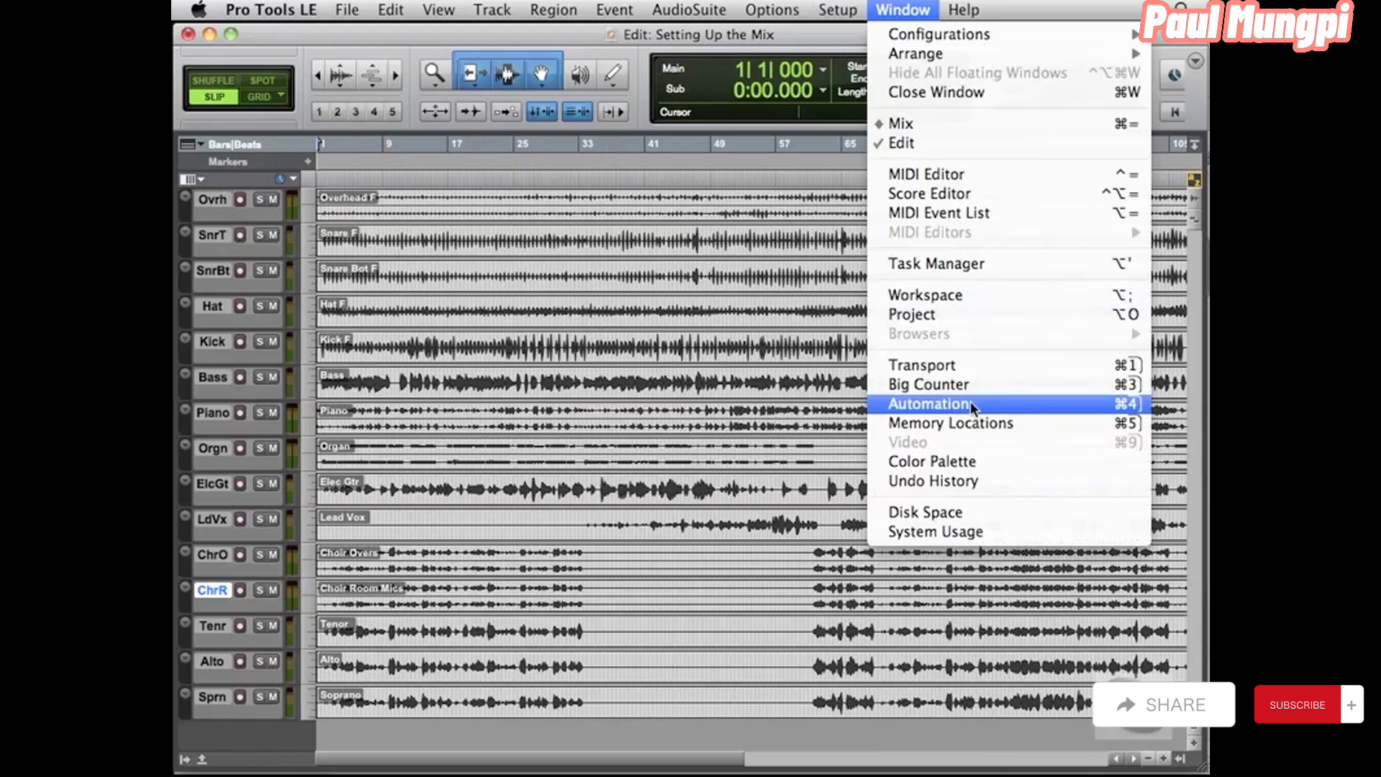
left_click(967, 467)
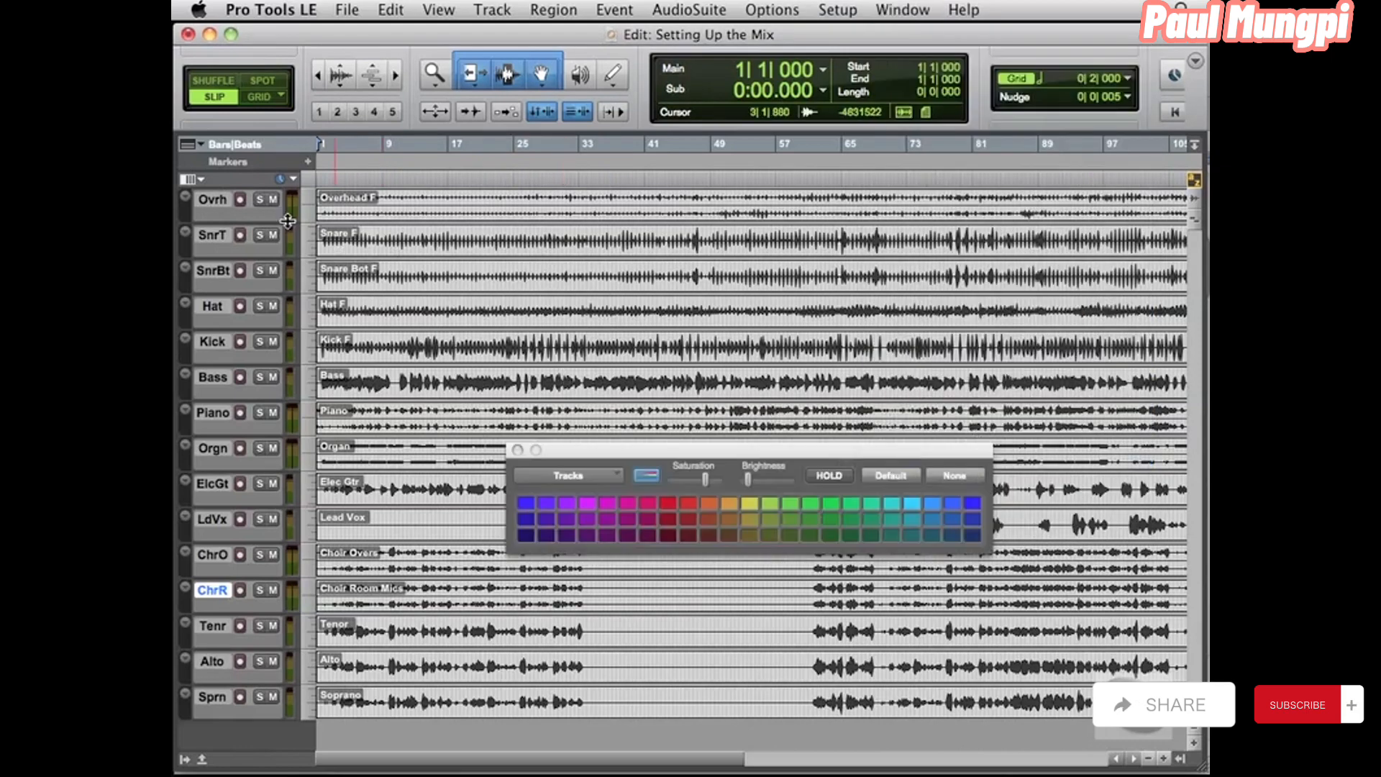
left_click(209, 202)
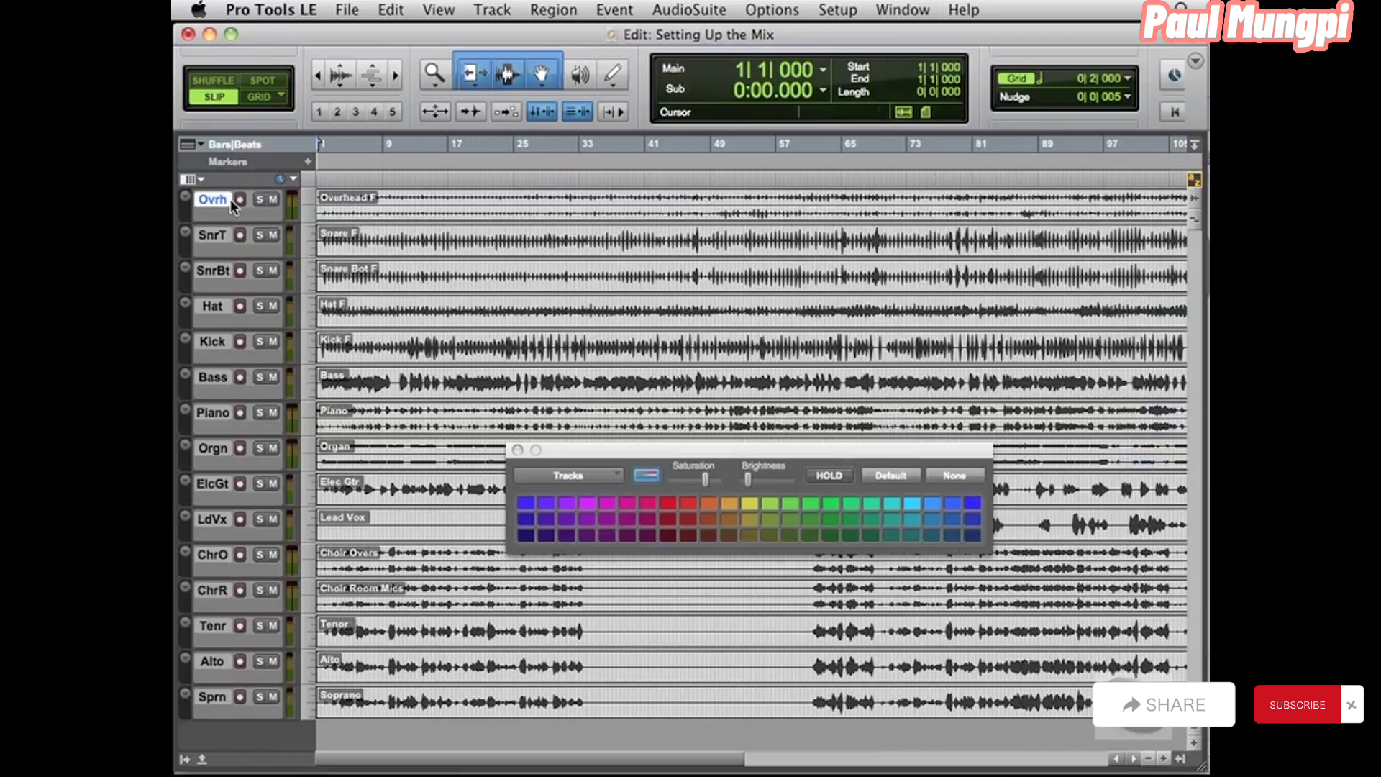
left_click(212, 343, "shift")
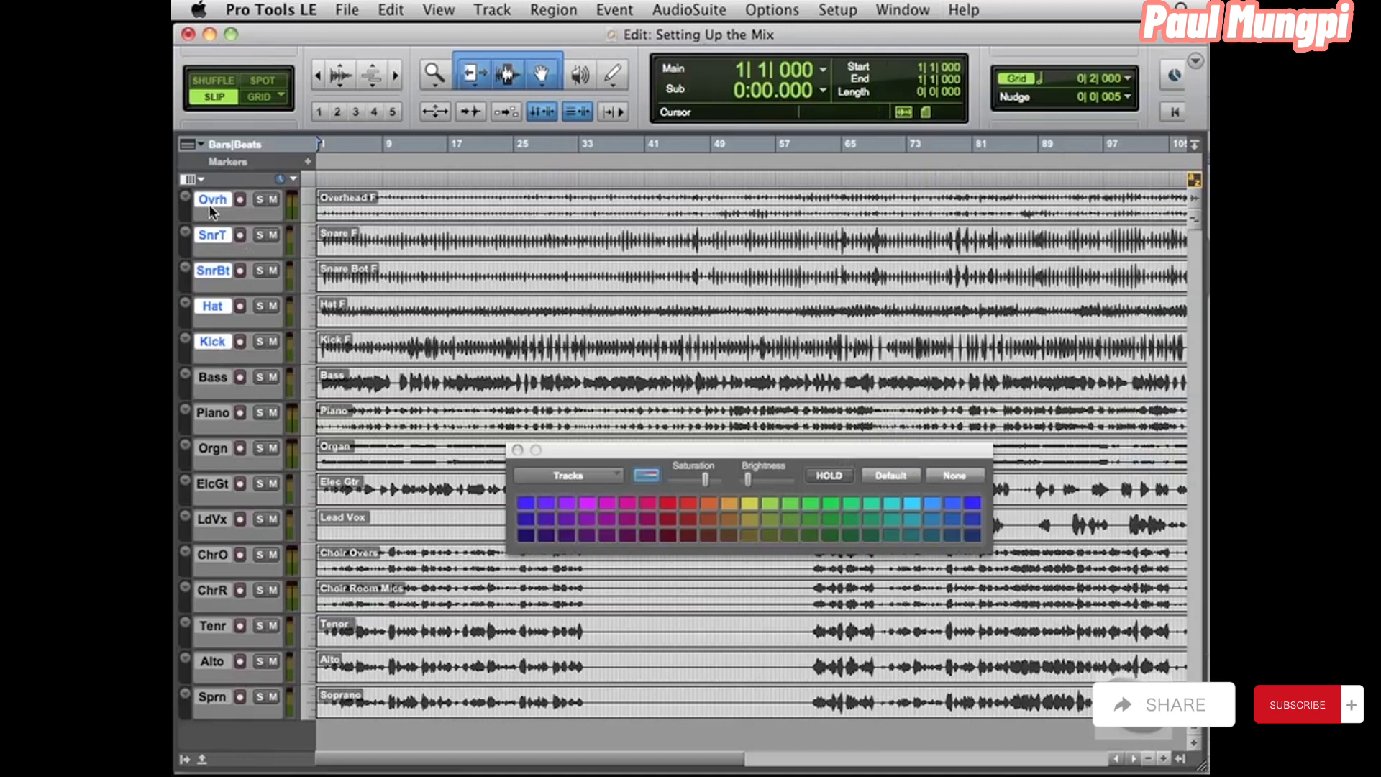
left_click(687, 502)
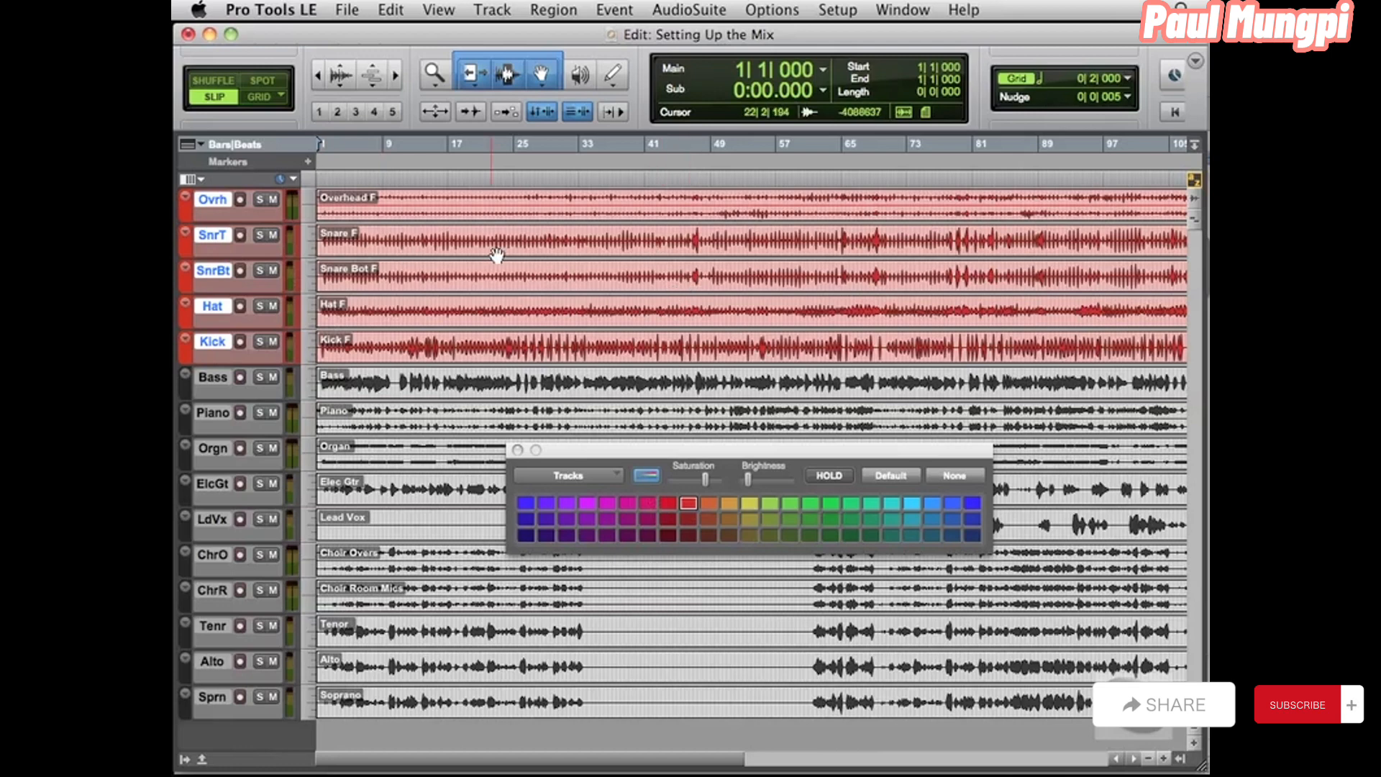
Step: Show the Mix window and slightly adjust the saturation and brightness of the track colors
key("super+equal")
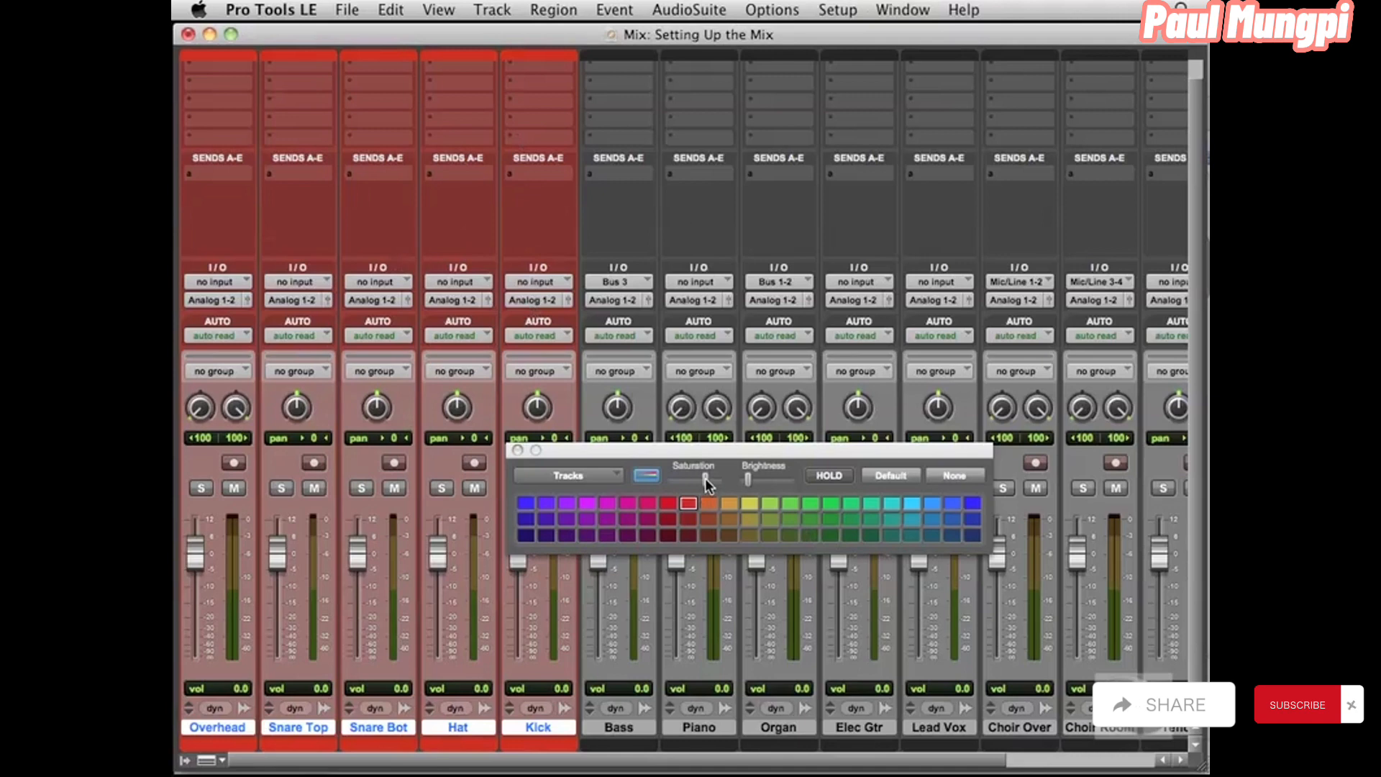
left_click_drag(692, 477, 680, 482)
mouse_move(747, 480)
left_mouse_down()
mouse_move(826, 479)
mouse_move(726, 488)
mouse_move(767, 490)
mouse_move(751, 492)
left_mouse_up()
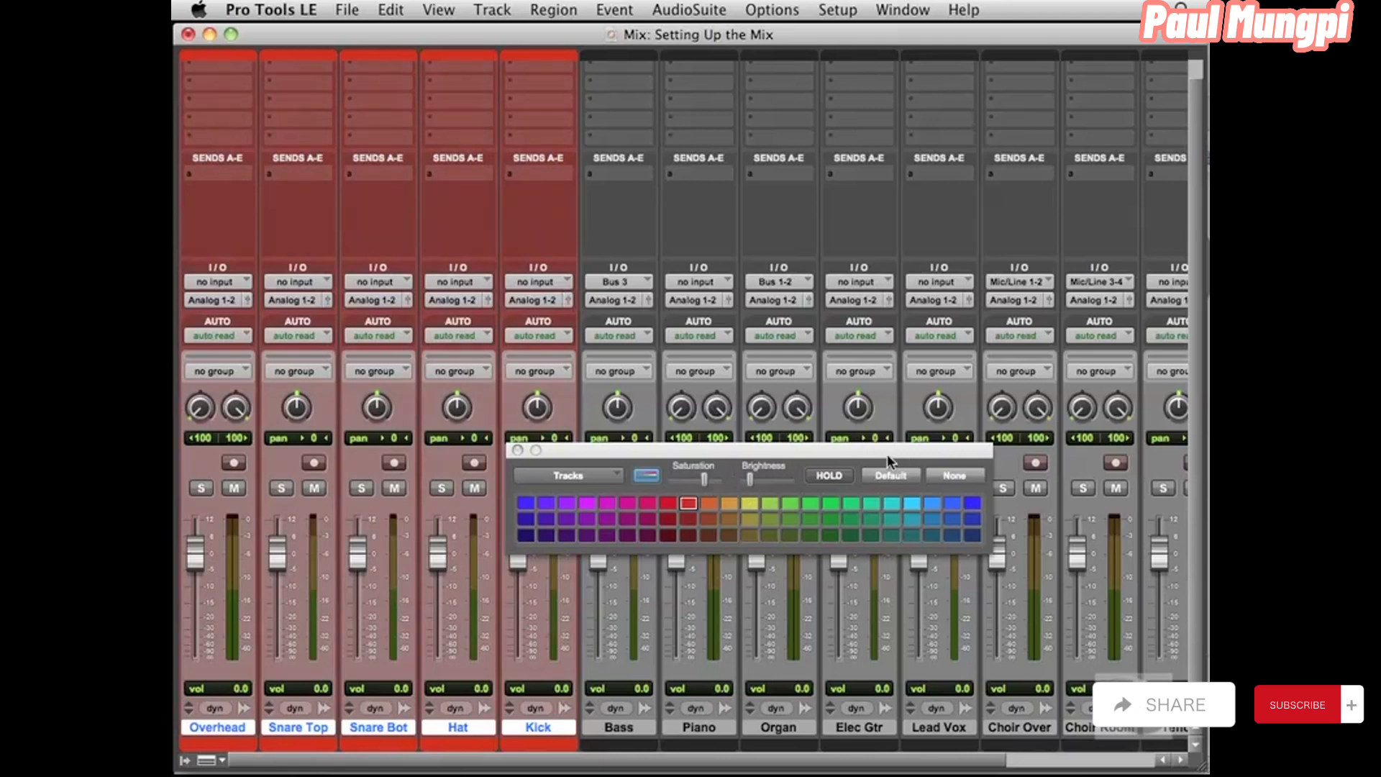
Step: Return to the Edit window and color the five choir tracks from Choir Over to Soprano medium blue
key("super+equal")
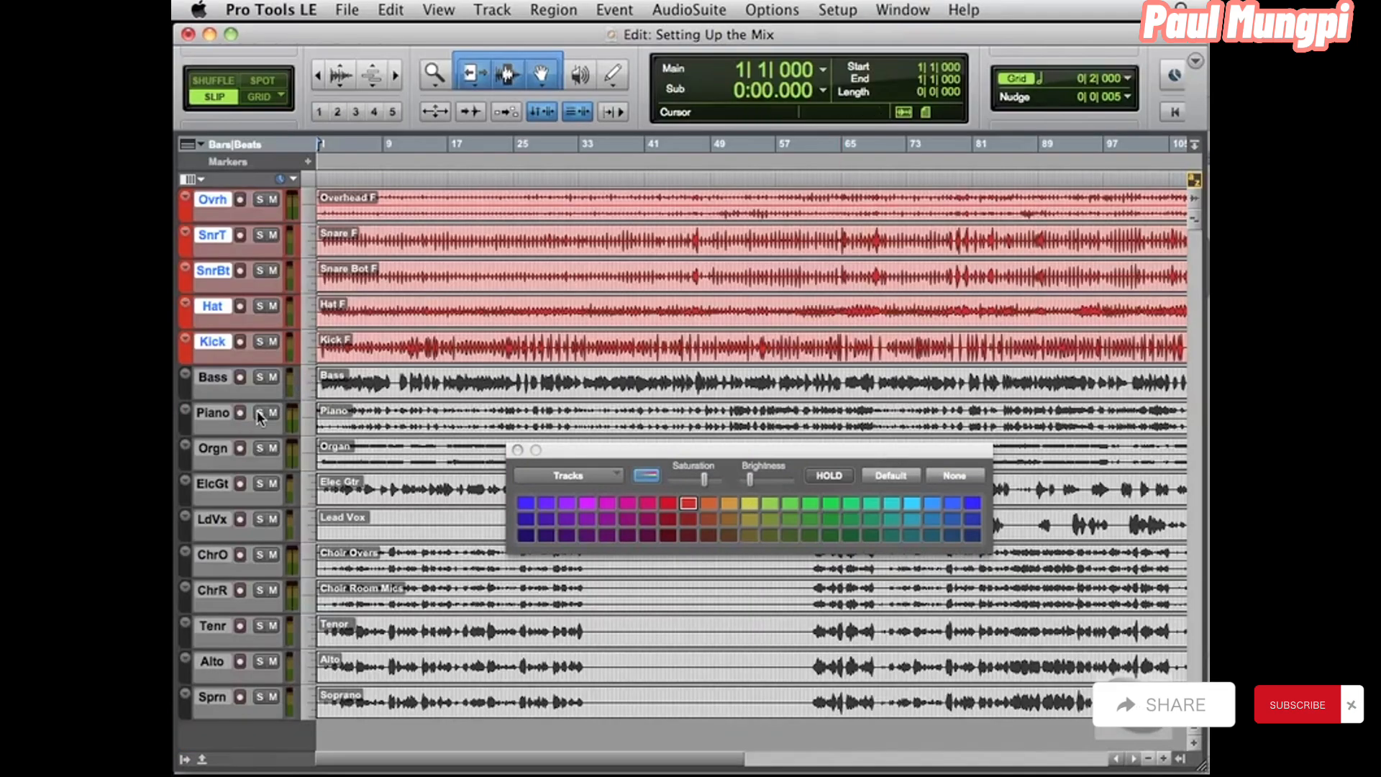
left_click(220, 553)
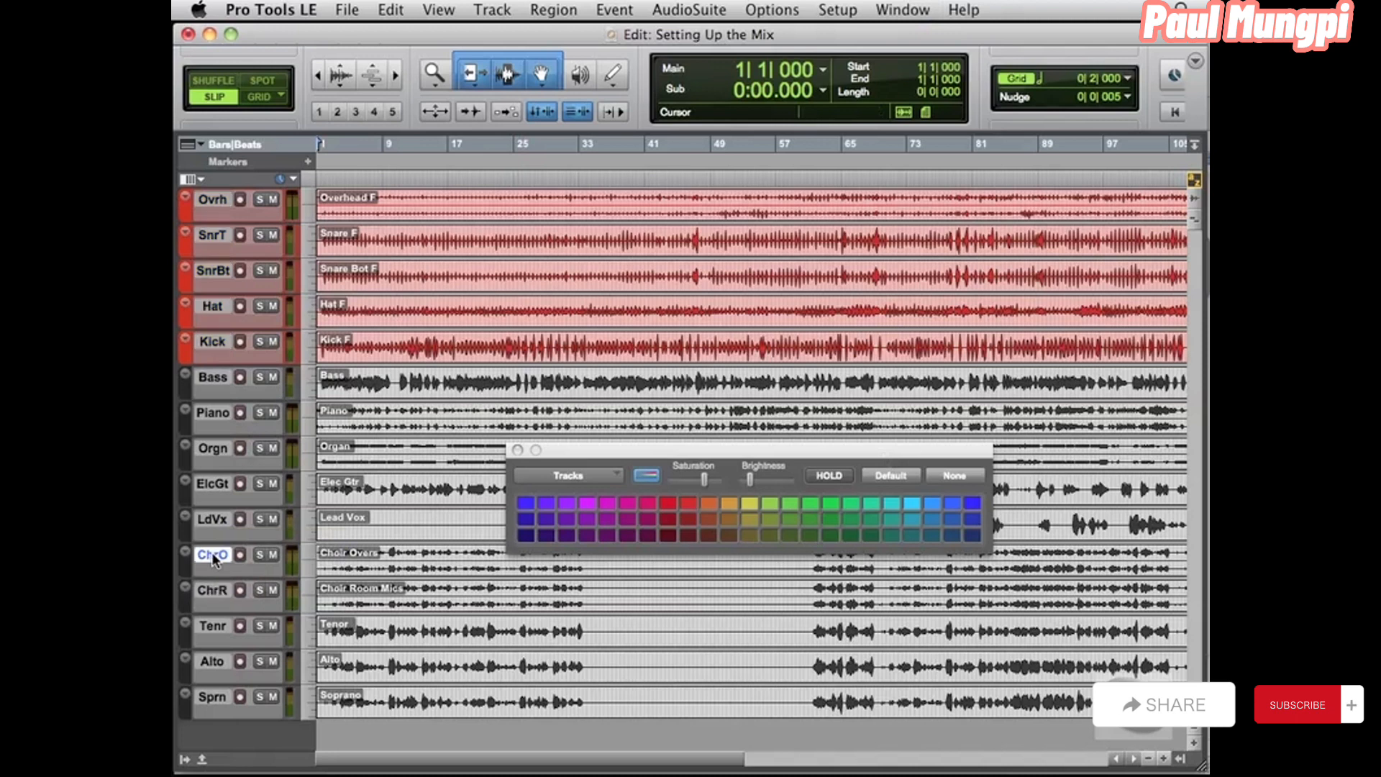
left_click(217, 696, "shift")
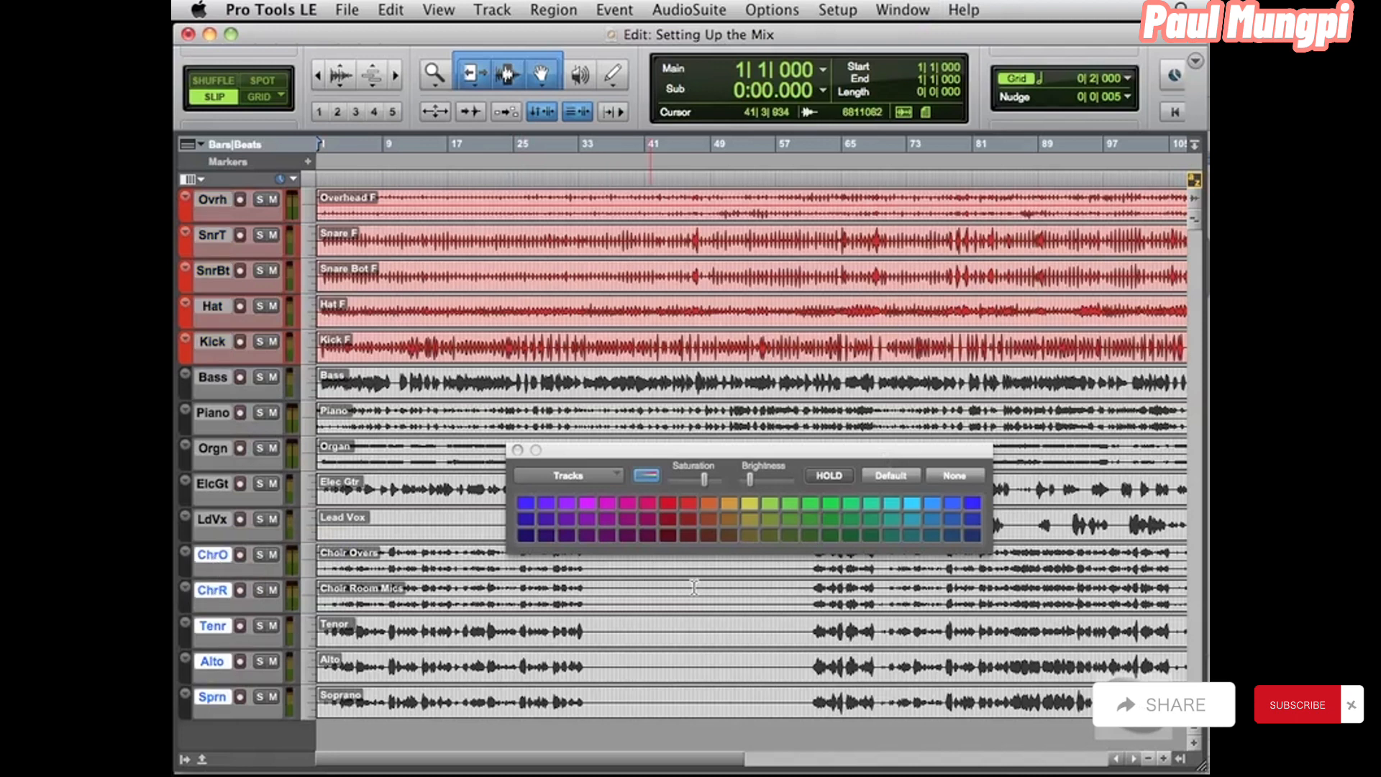
left_click(950, 514)
left_click(930, 518)
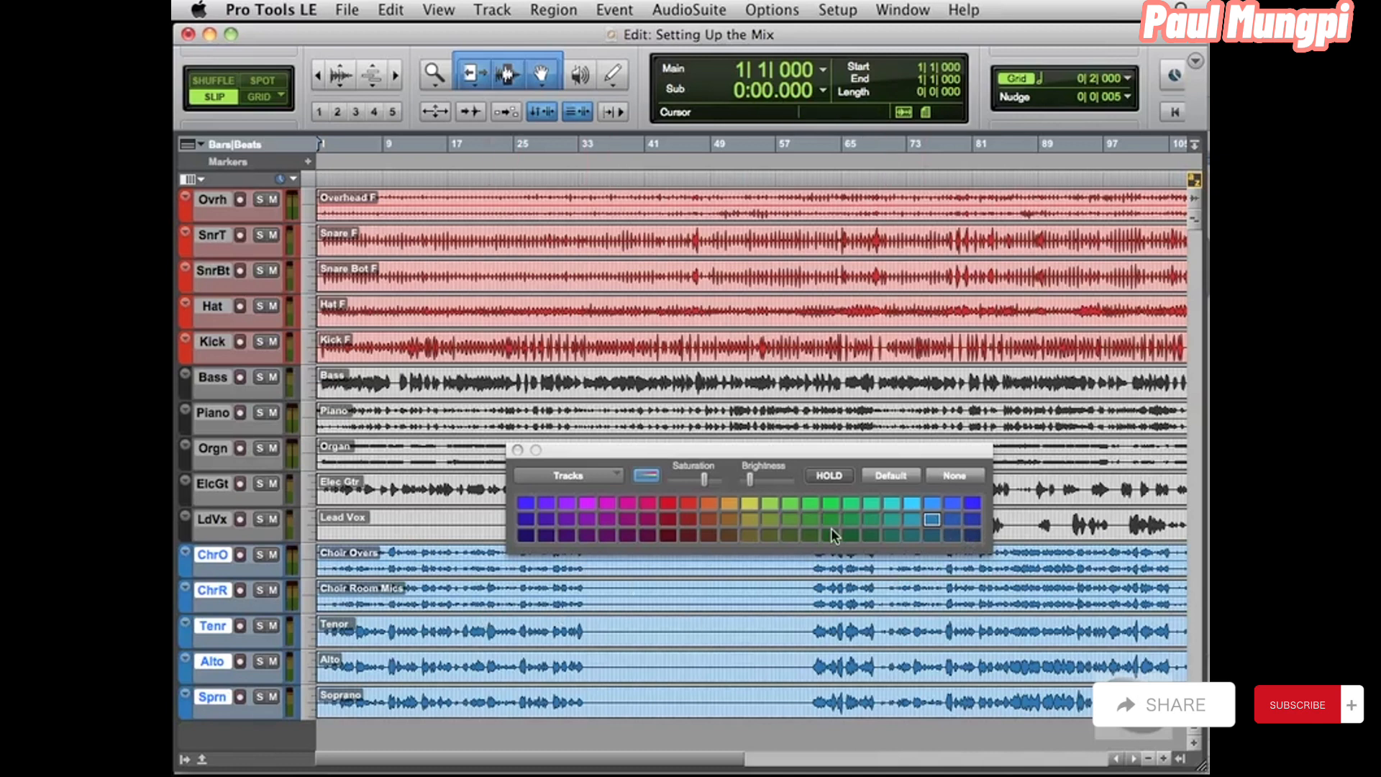
Step: Color the Lead Vox track dark navy blue and move the palette clear of the instrument tracks
left_click(212, 519)
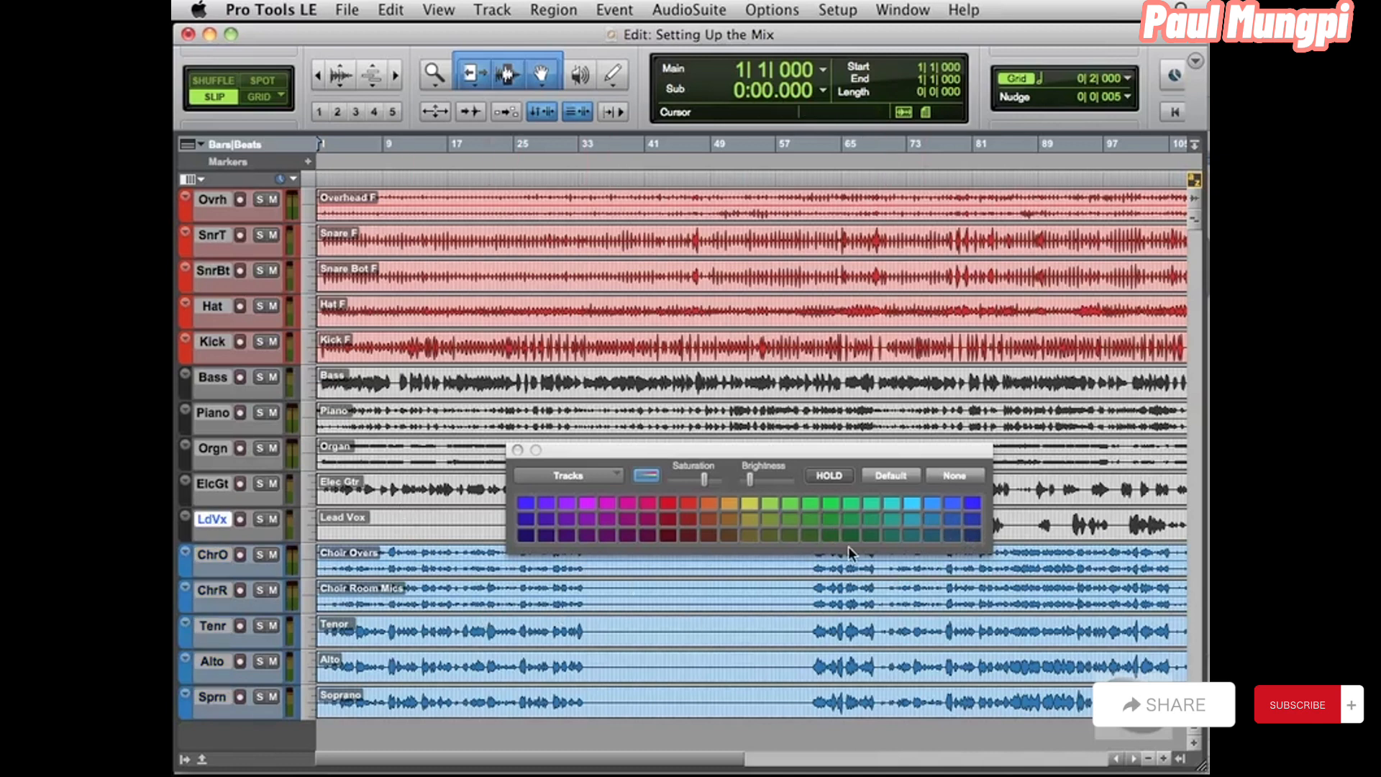
left_click(972, 536)
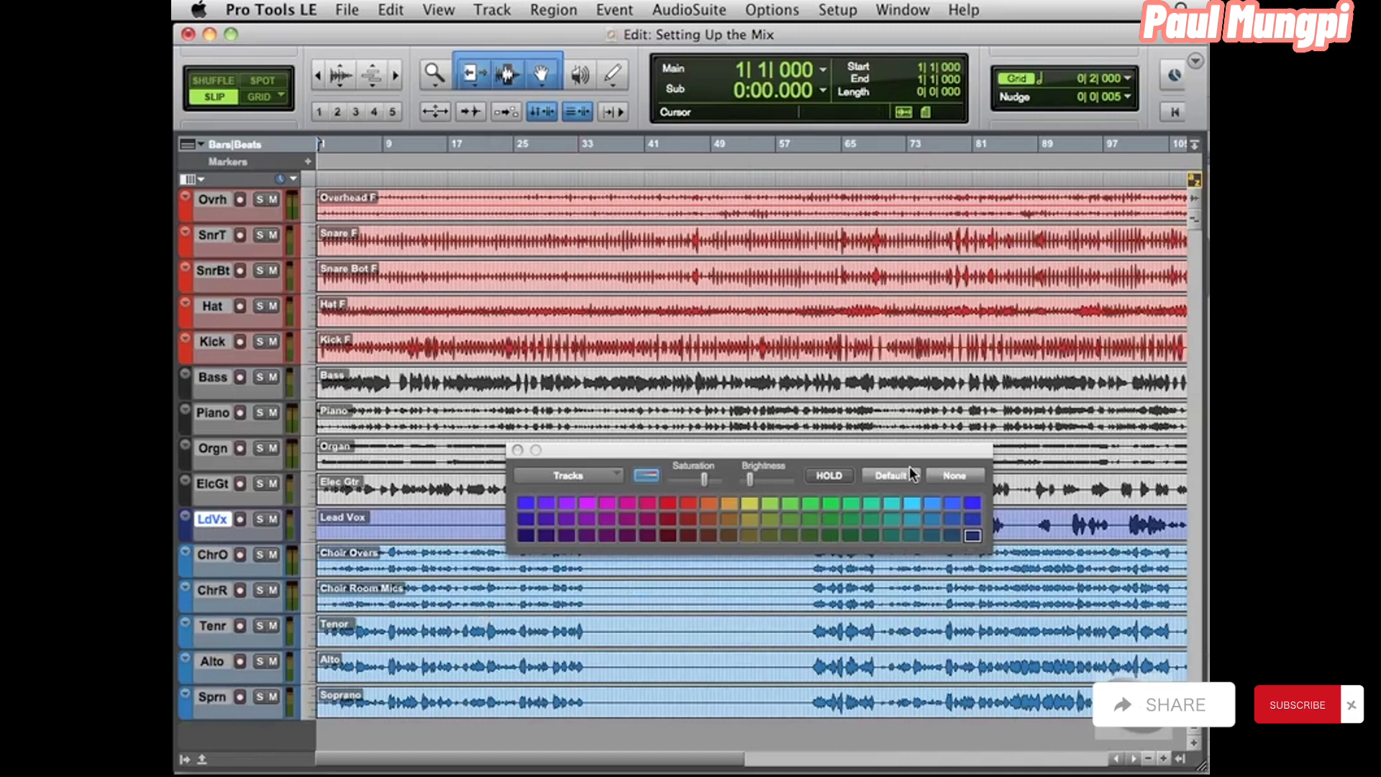
left_click_drag(909, 452, 803, 567)
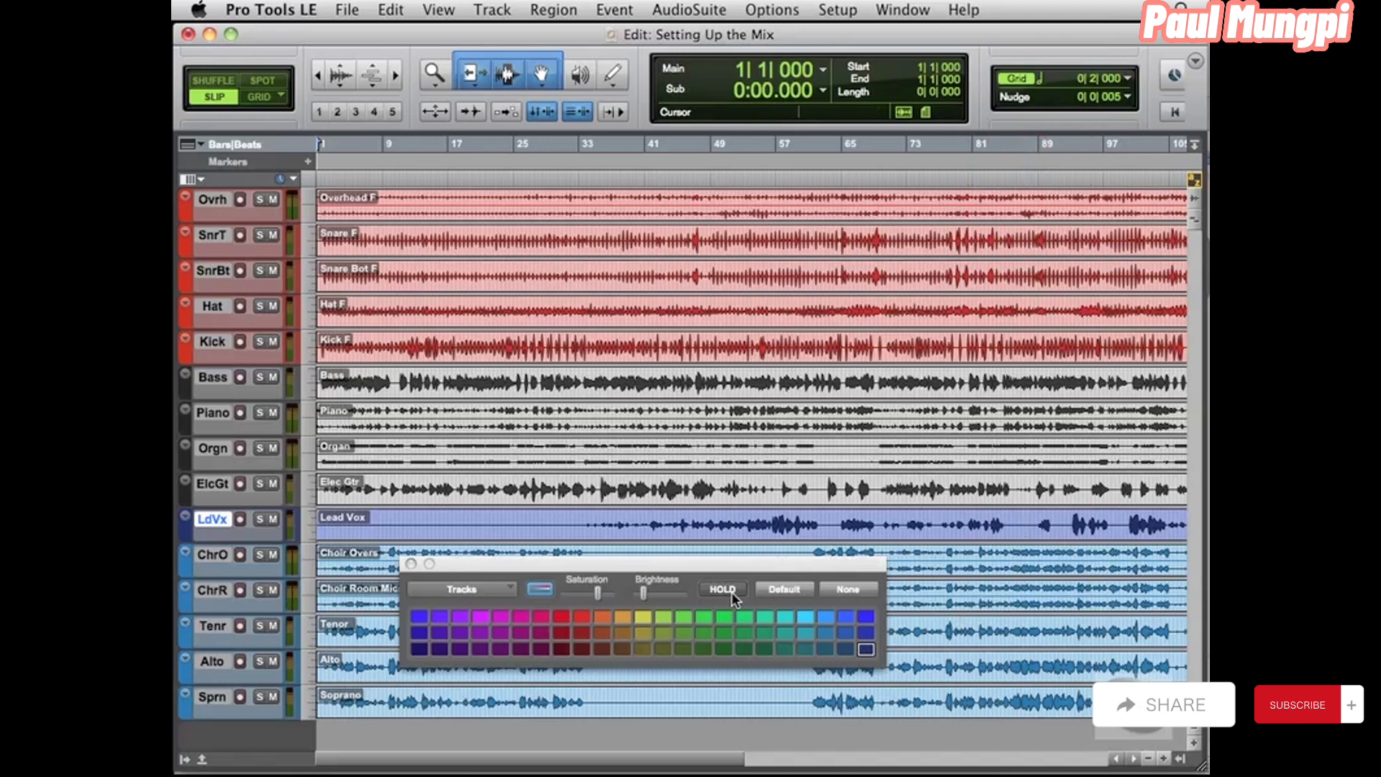
Step: Color the Elec Gtr track teal green and the Organ track medium green
left_click(214, 485)
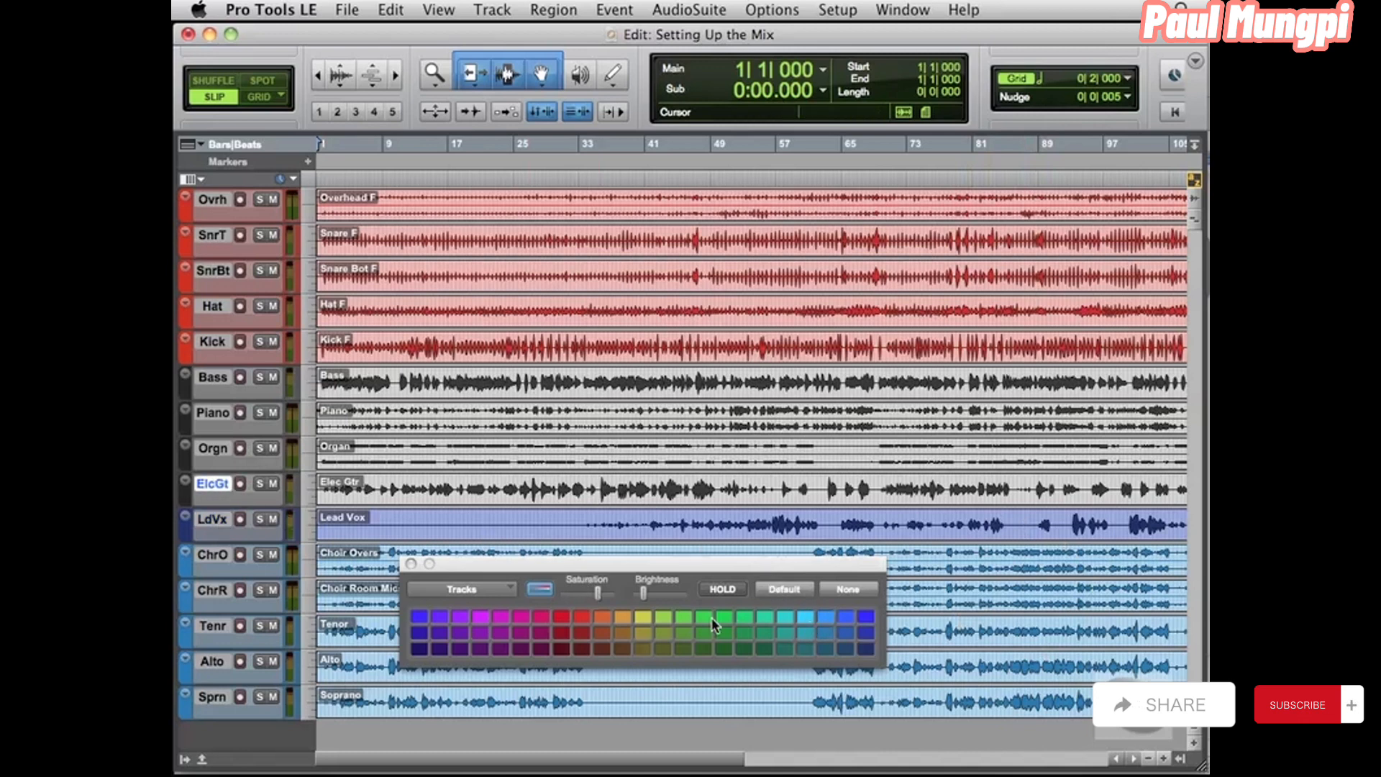
left_click(764, 633)
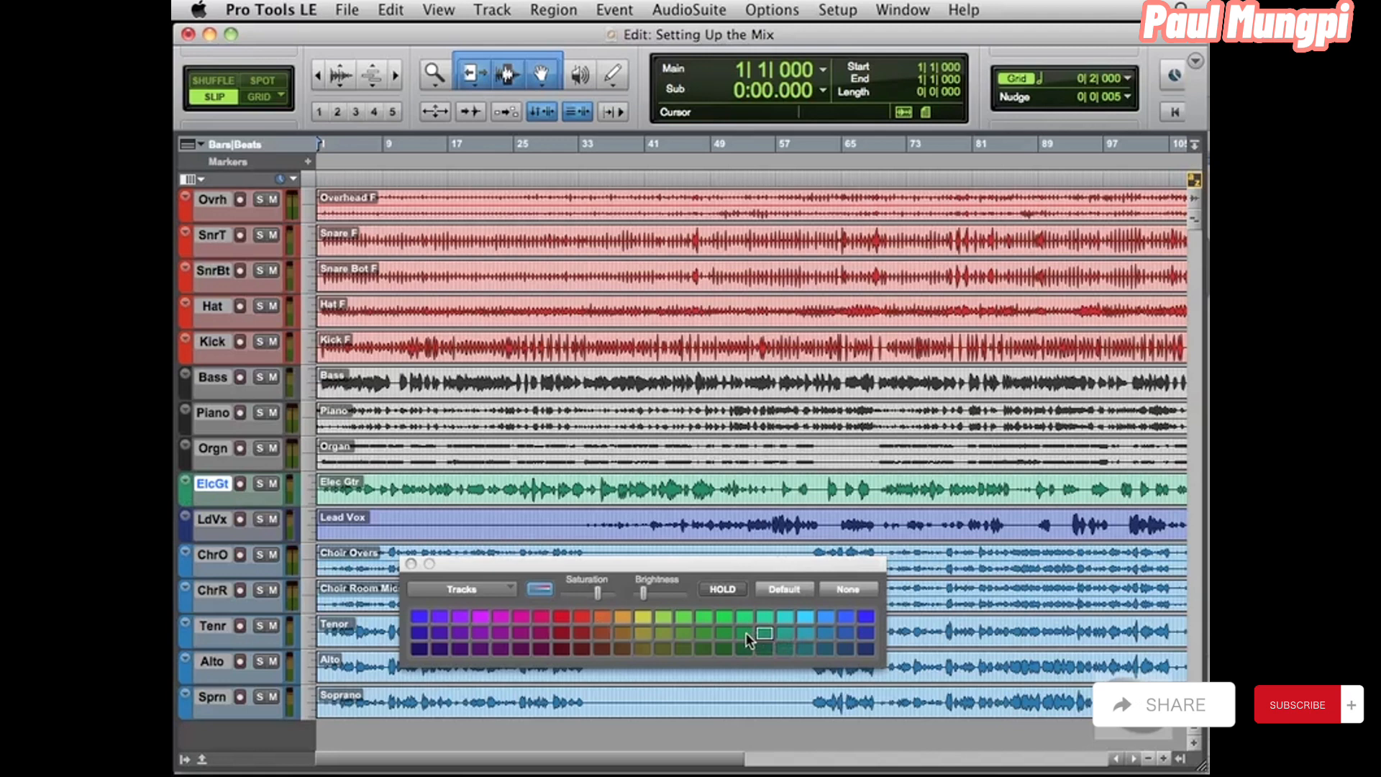
left_click(211, 448)
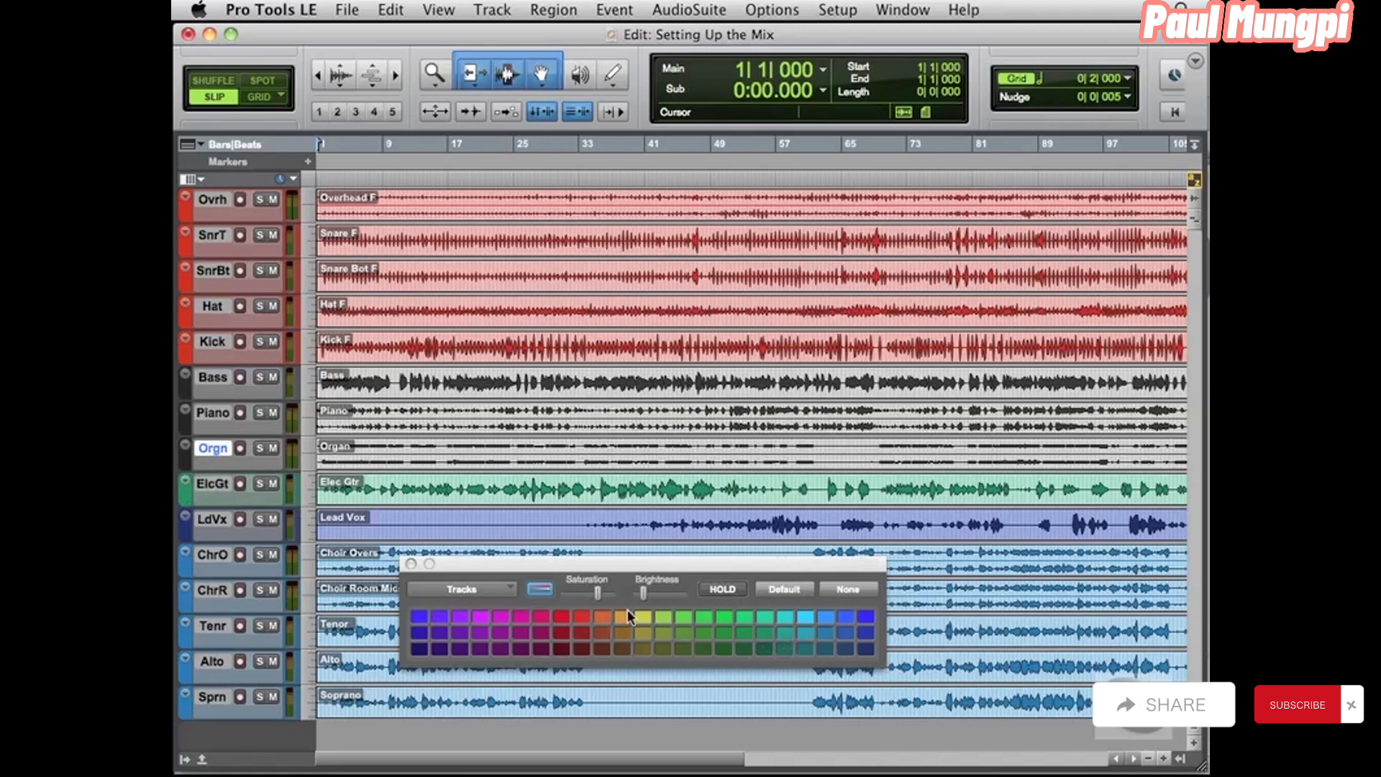
left_click(703, 635)
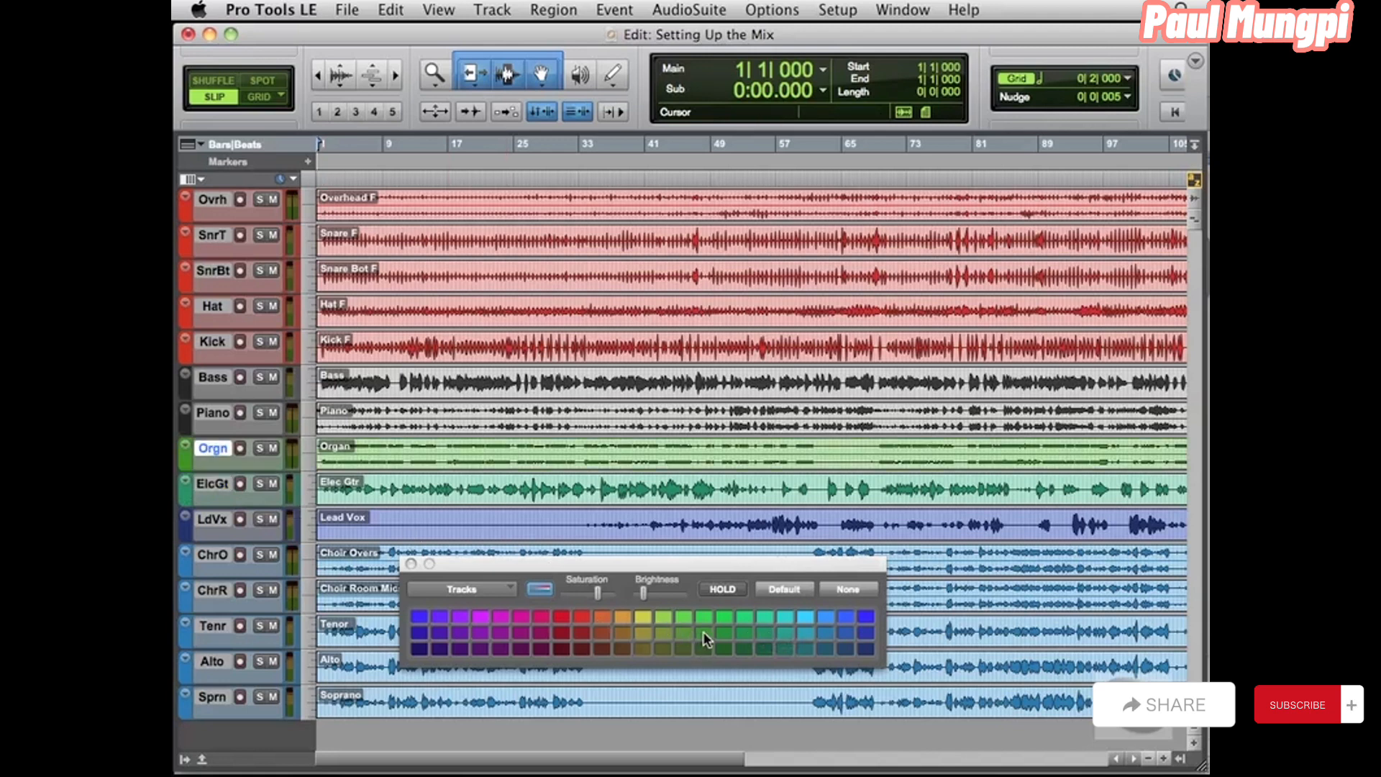
Step: Color the Piano track medium yellow and the Bass track orange, repositioning the color palette
key("p")
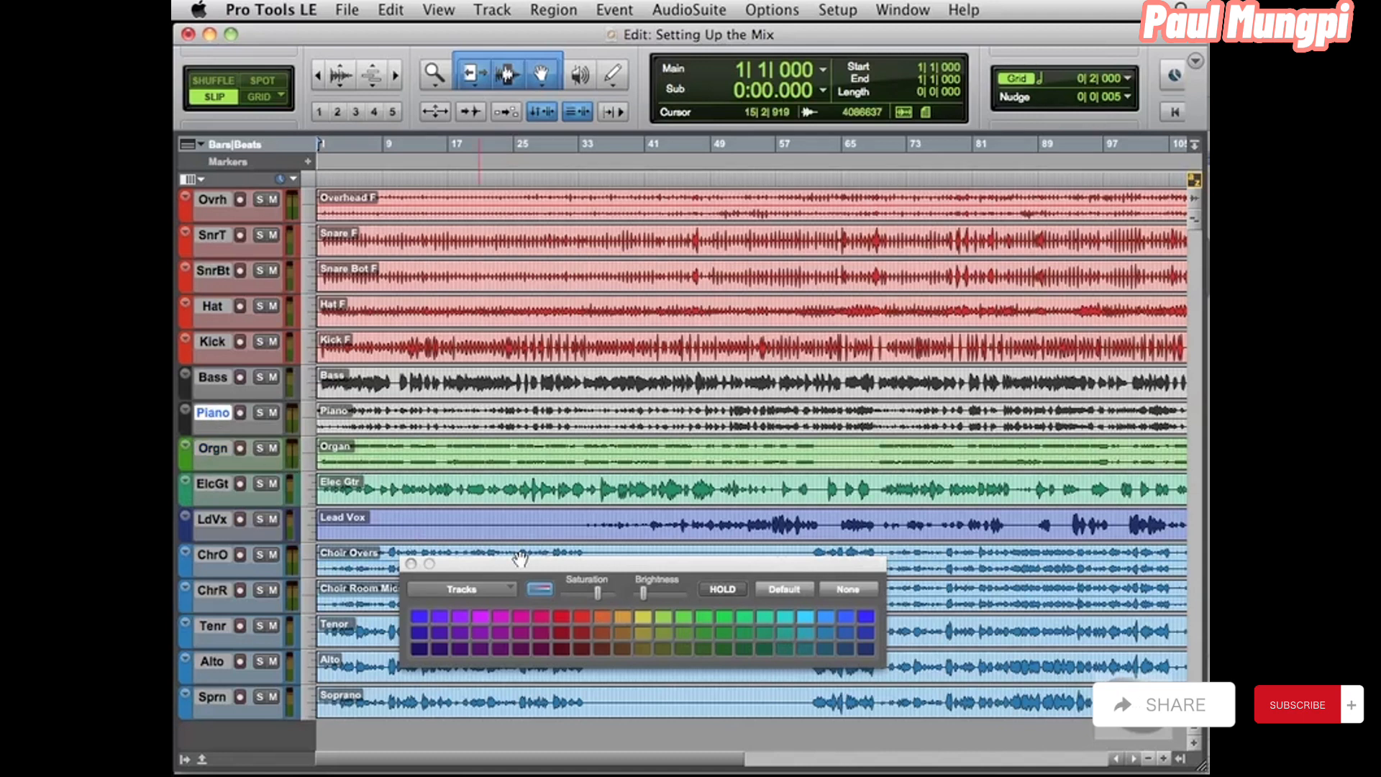
left_click(642, 620)
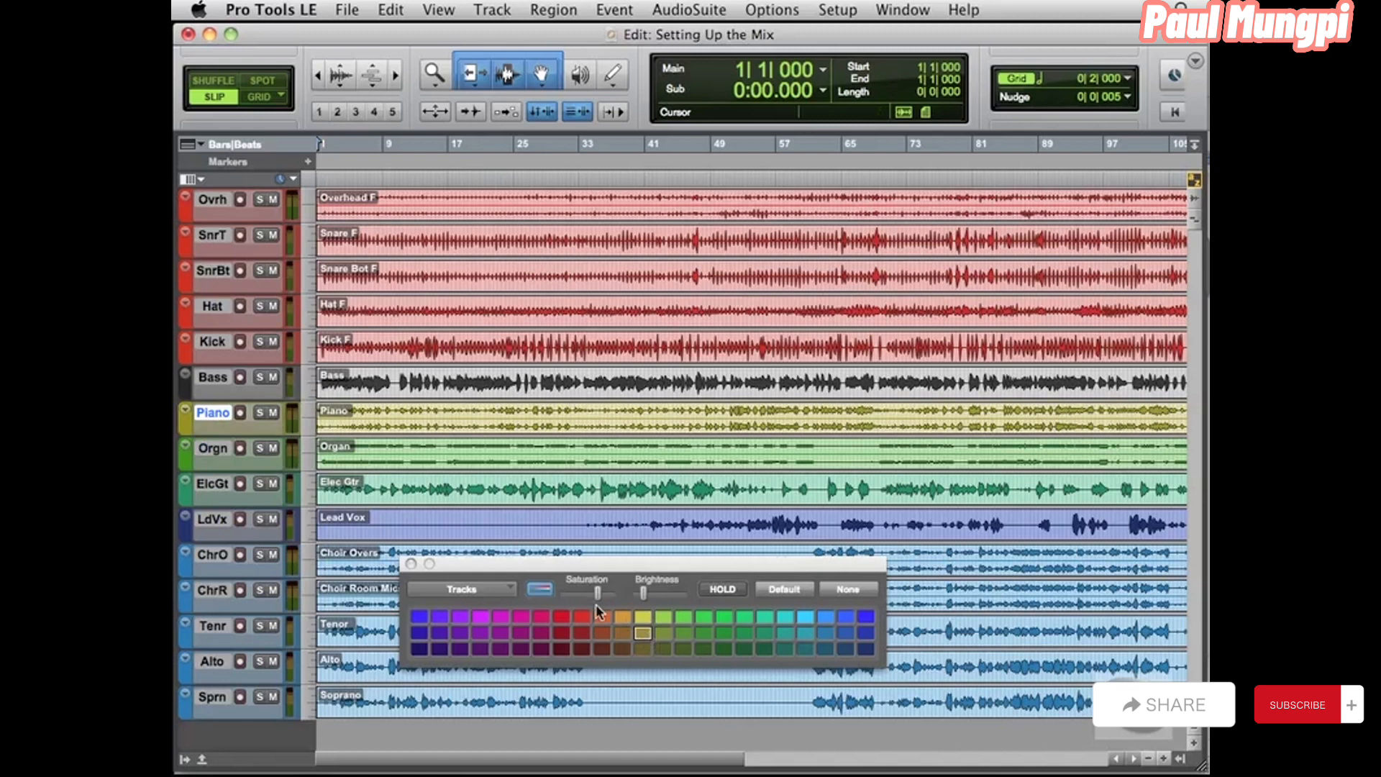
left_click(215, 378)
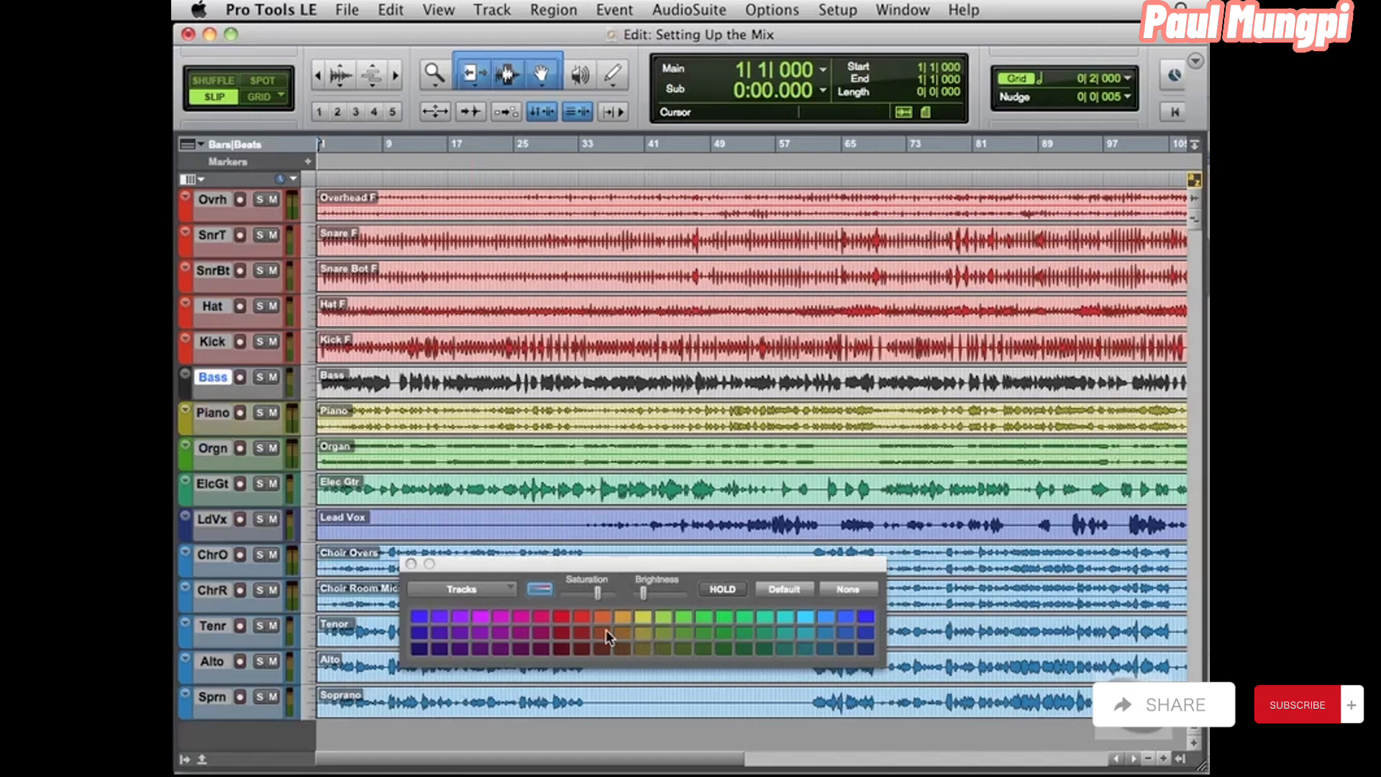
left_click(604, 617)
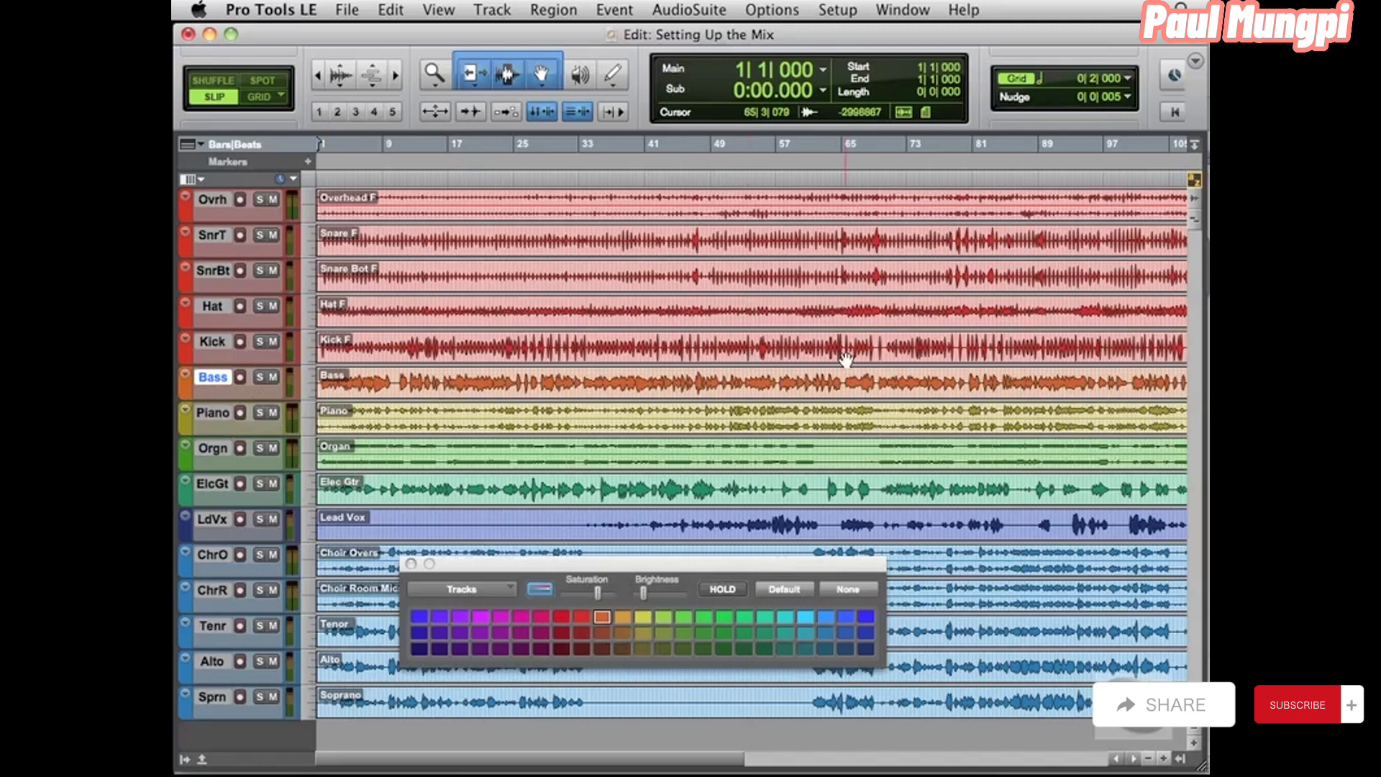
left_click_drag(607, 565, 777, 513)
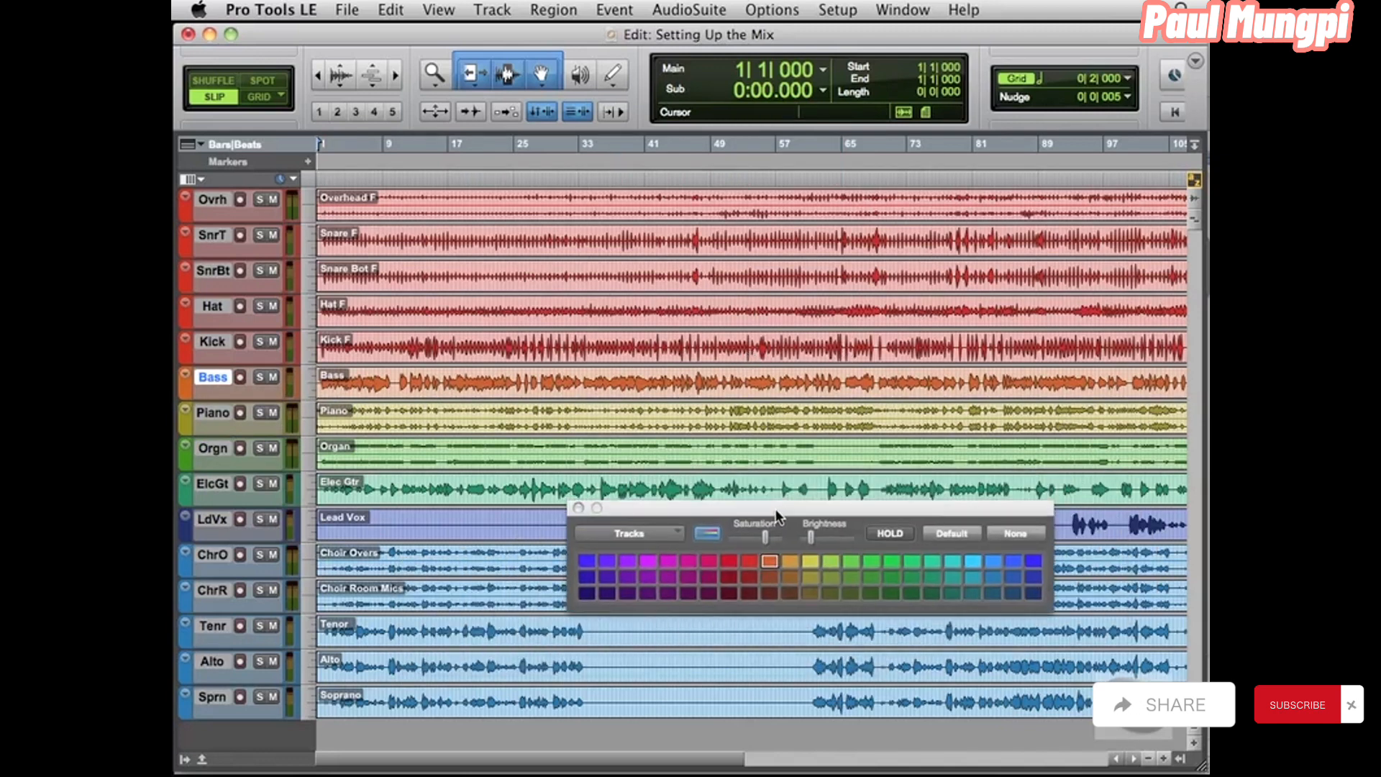
Step: Show the Mix window and review the track colors across all channel strips from Overhead to the choir
key("super+equal")
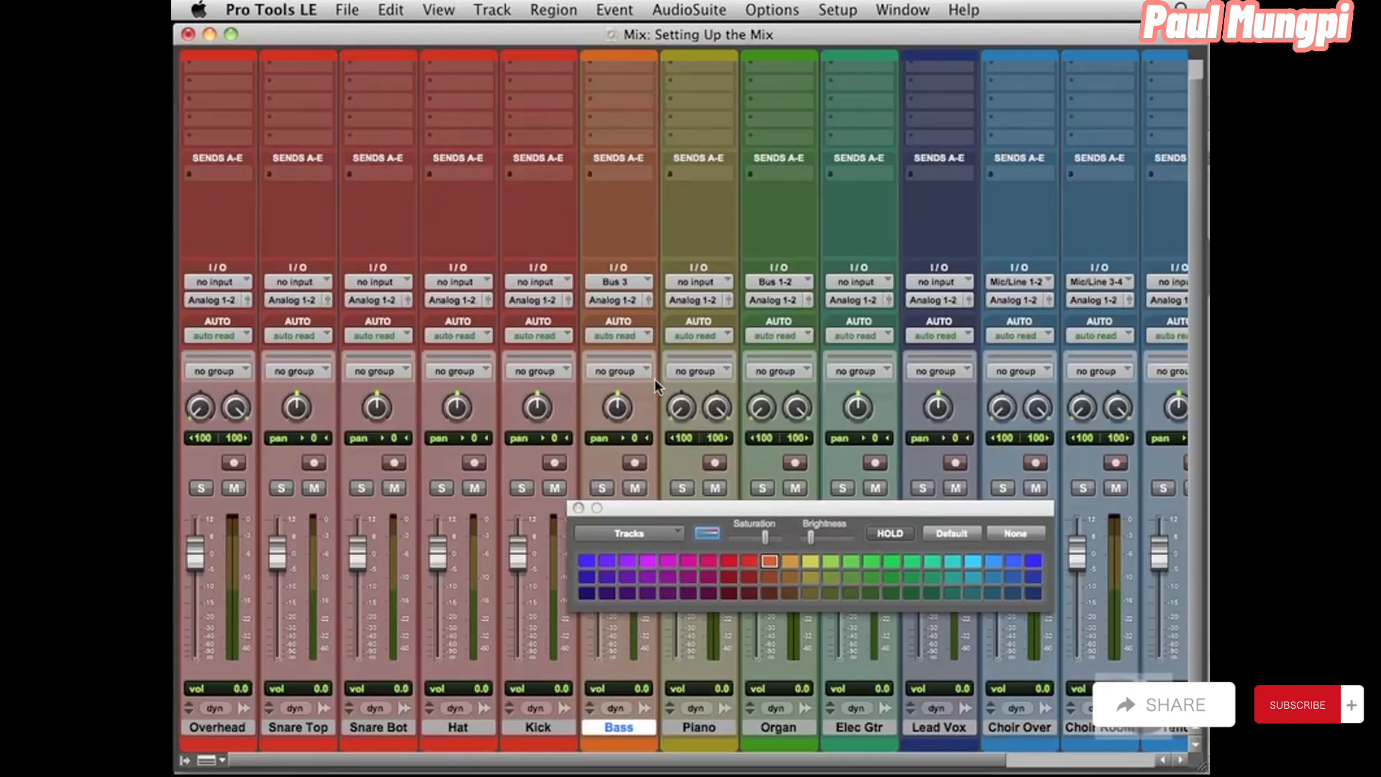
scroll(573, 325, "right", 5)
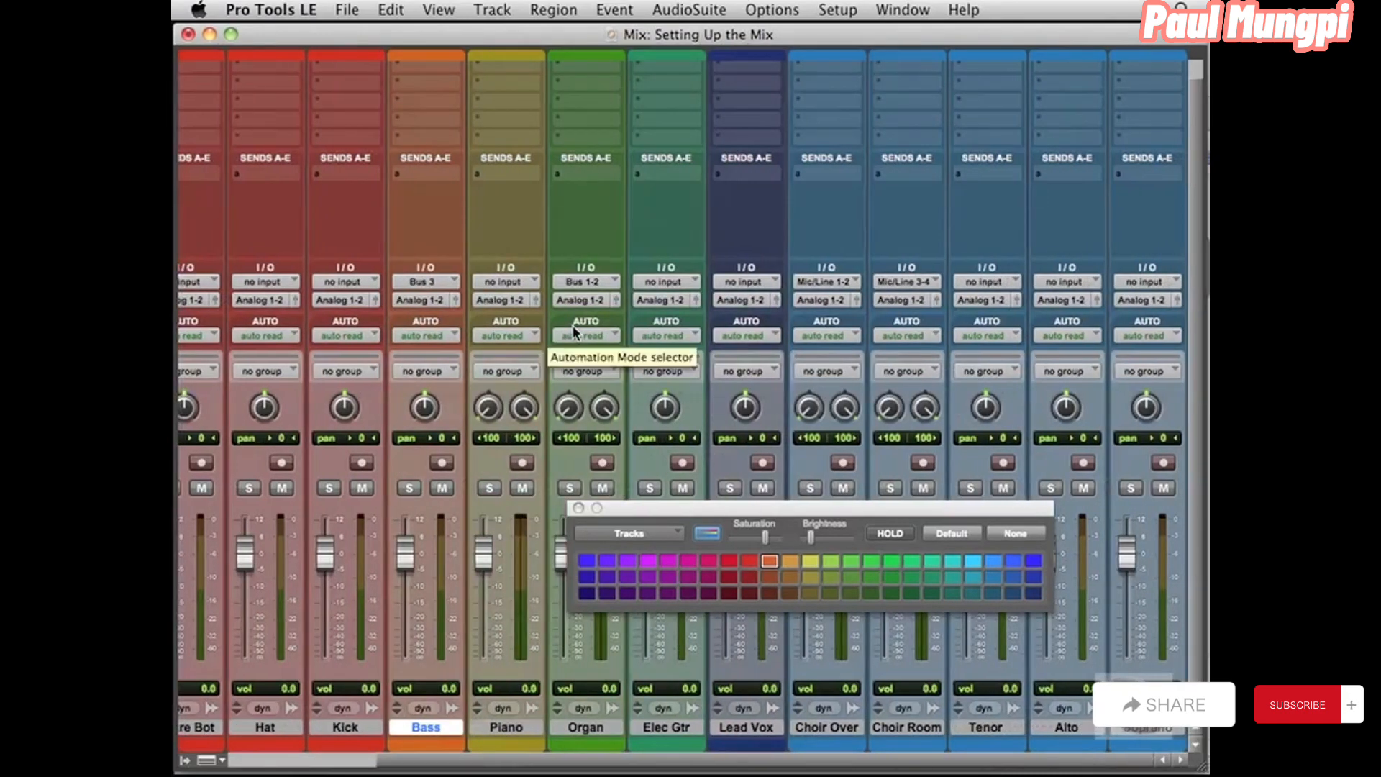
scroll(573, 325, "left", 1)
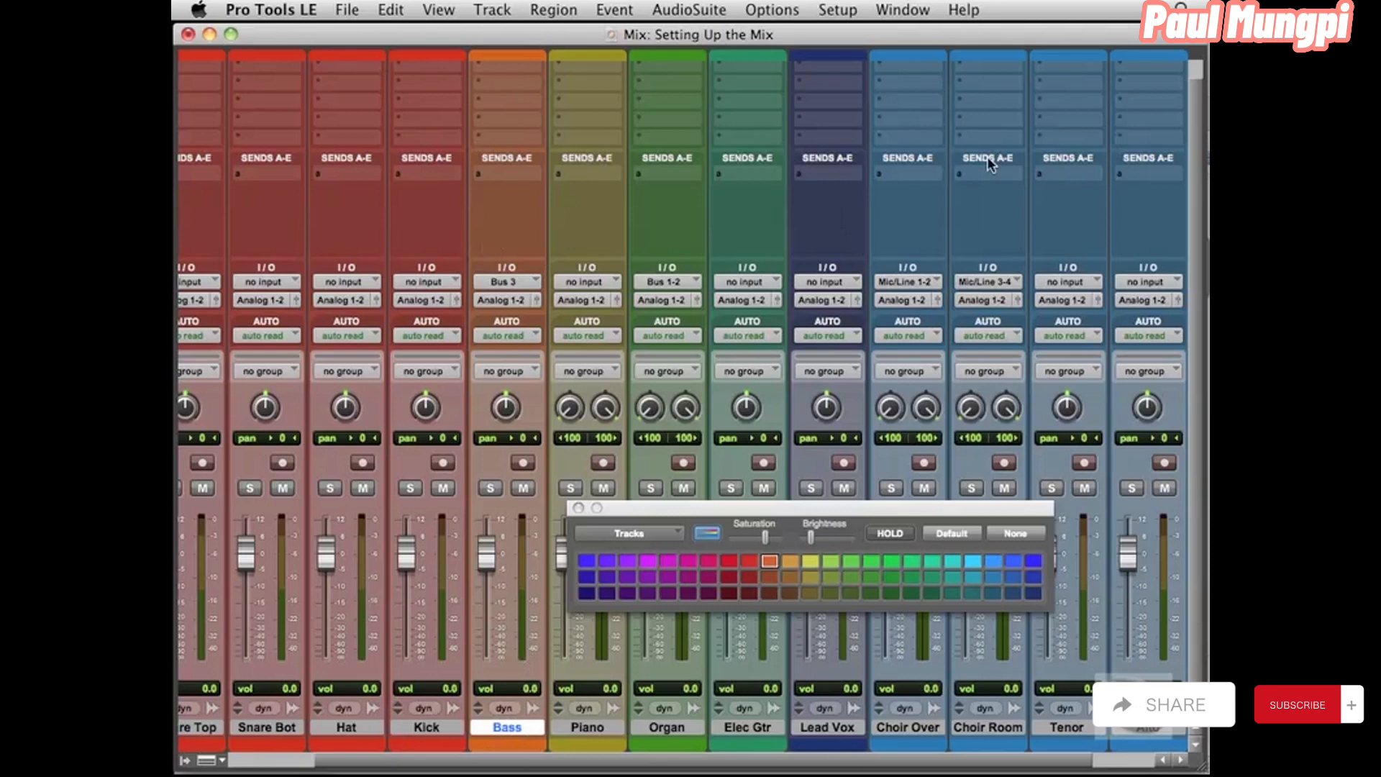
scroll(979, 159, "right", 2)
scroll(979, 159, "left", 5)
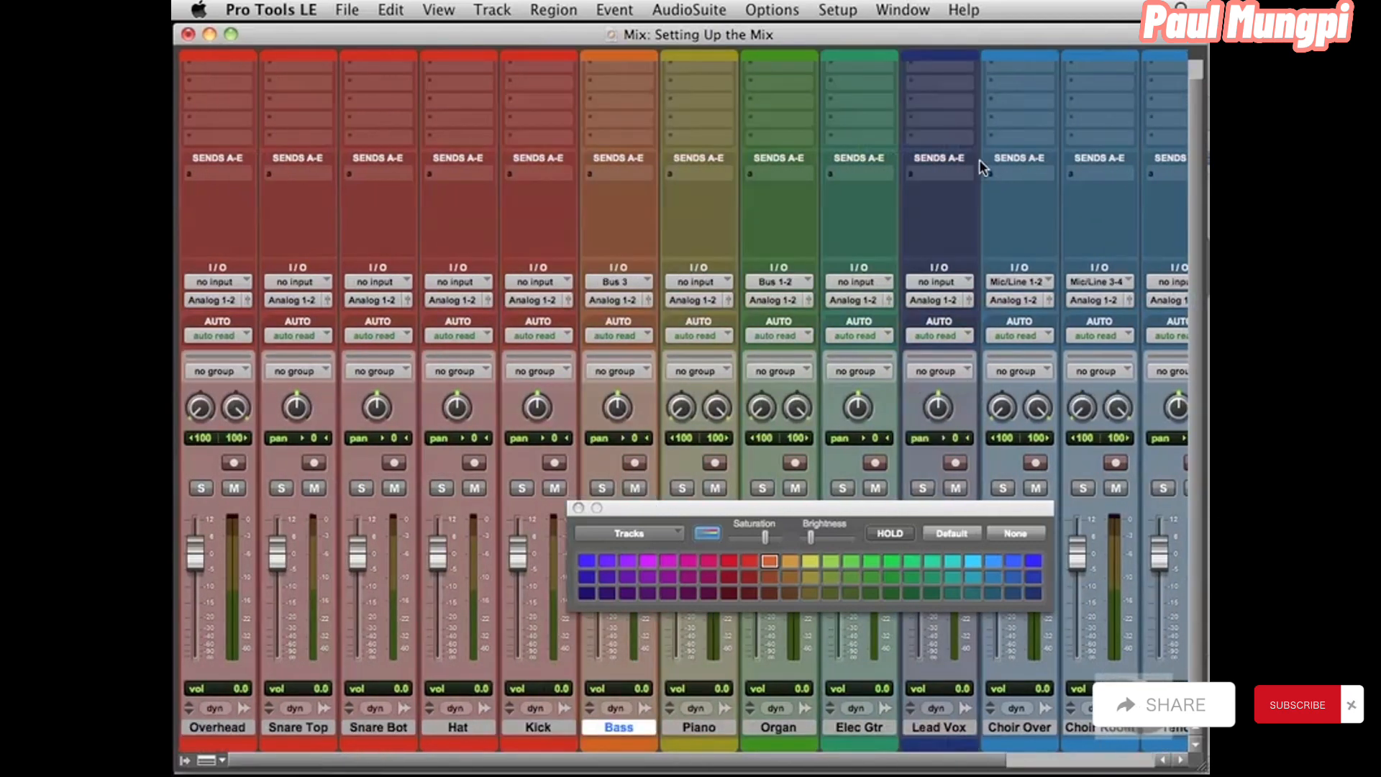